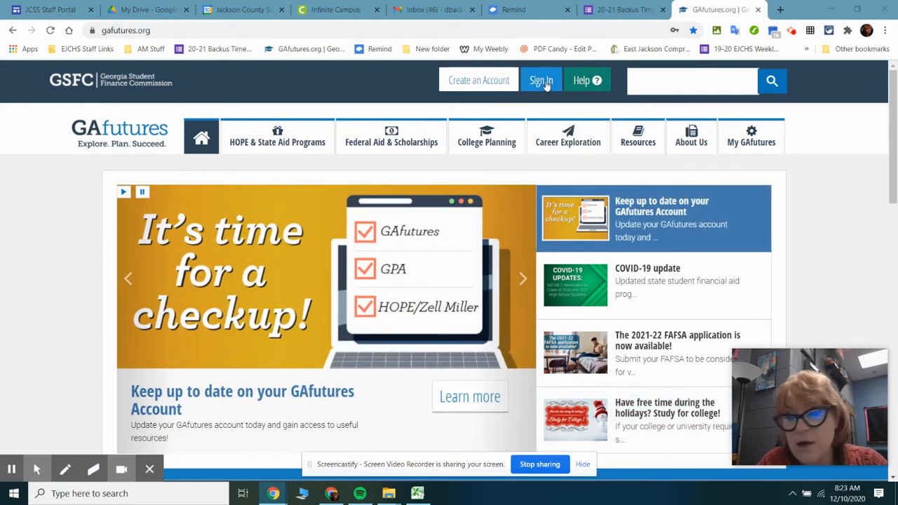
# Start creating a new account and choose the Student account type
pyautogui.click(467, 84)
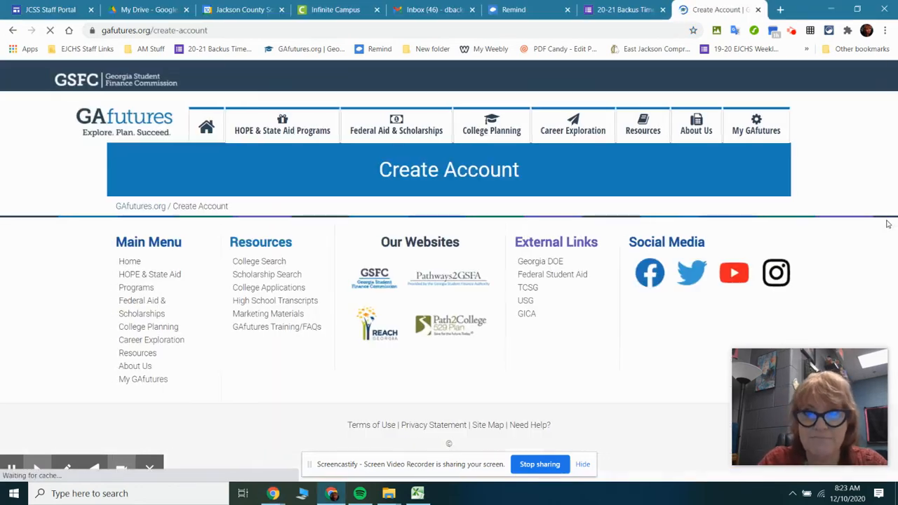
pyautogui.scroll(-3, 886, 224)
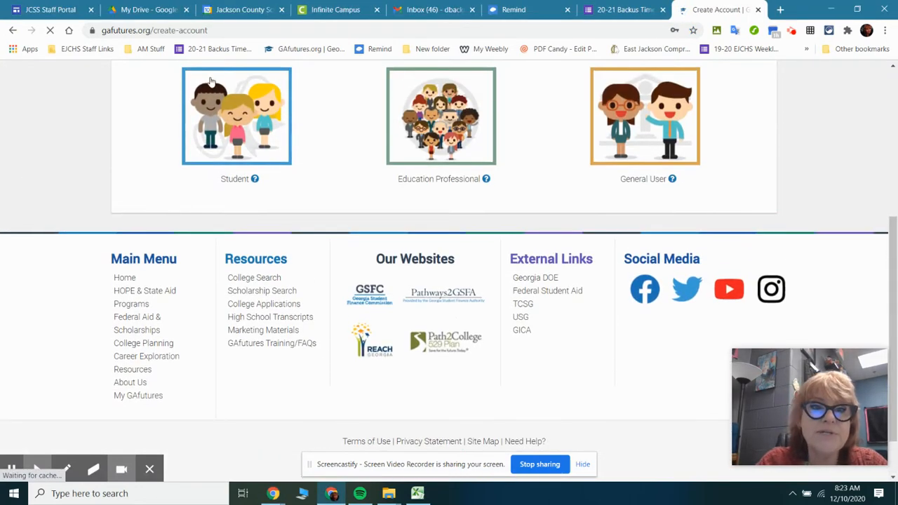
pyautogui.click(210, 82)
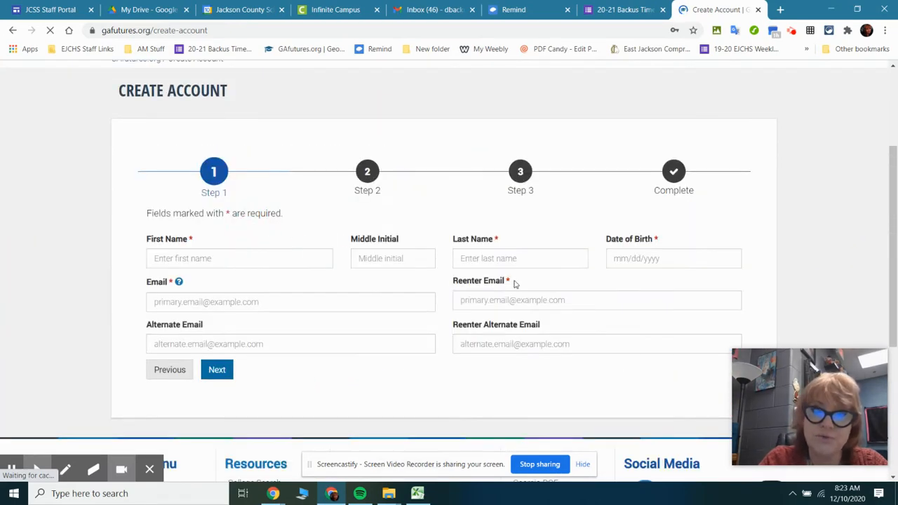
# Enter the student's first and last names in the account form, leaving the middle initial blank
pyautogui.click(211, 258)
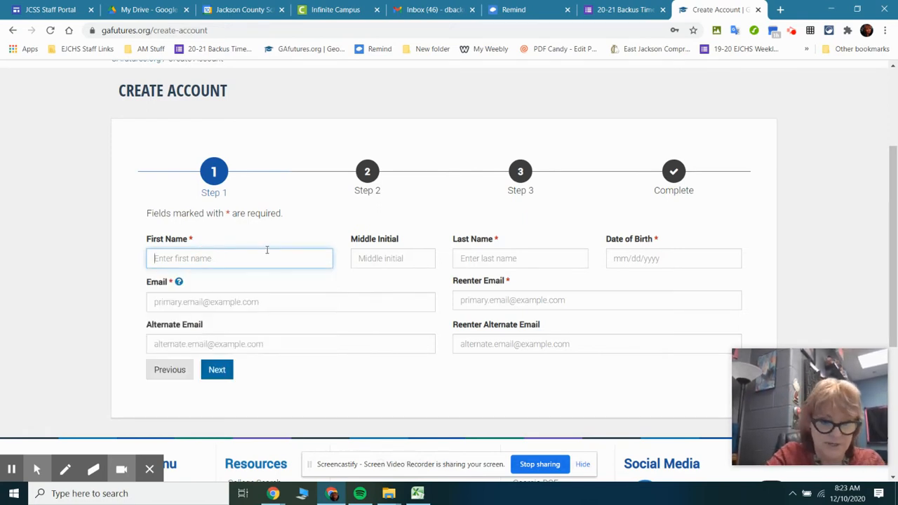
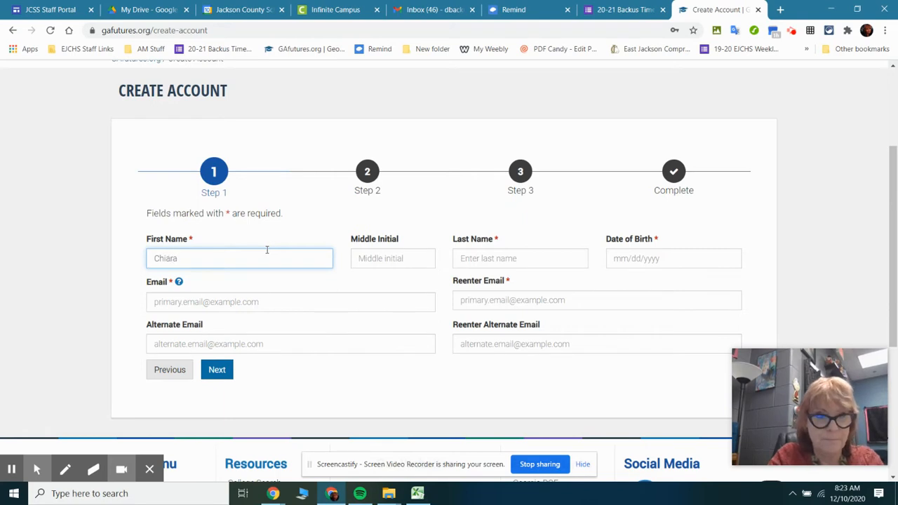
pyautogui.press('Tab')
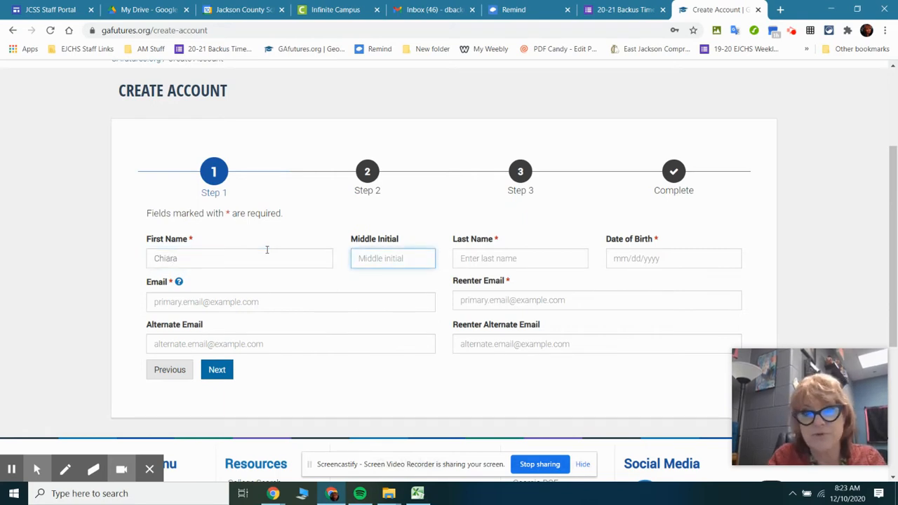
pyautogui.press('Tab')
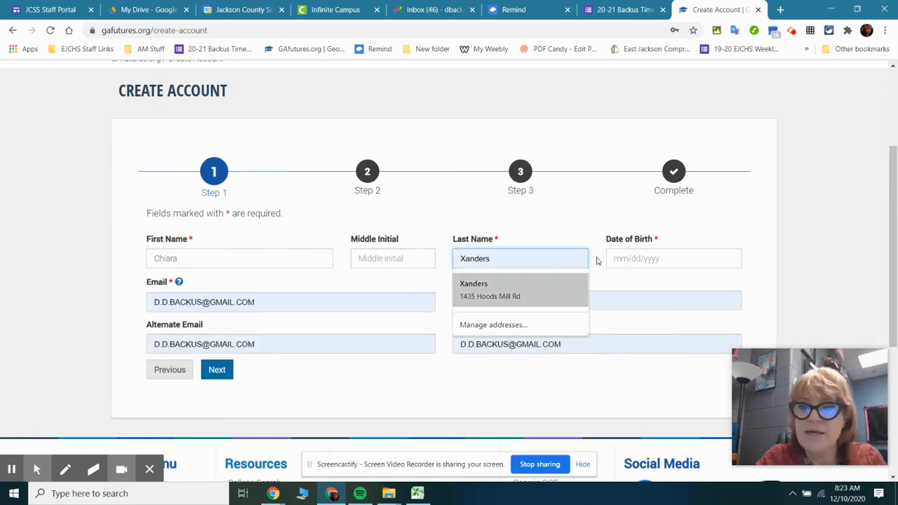
# Set the student's date of birth, choosing the birth year in the calendar
pyautogui.click(664, 255)
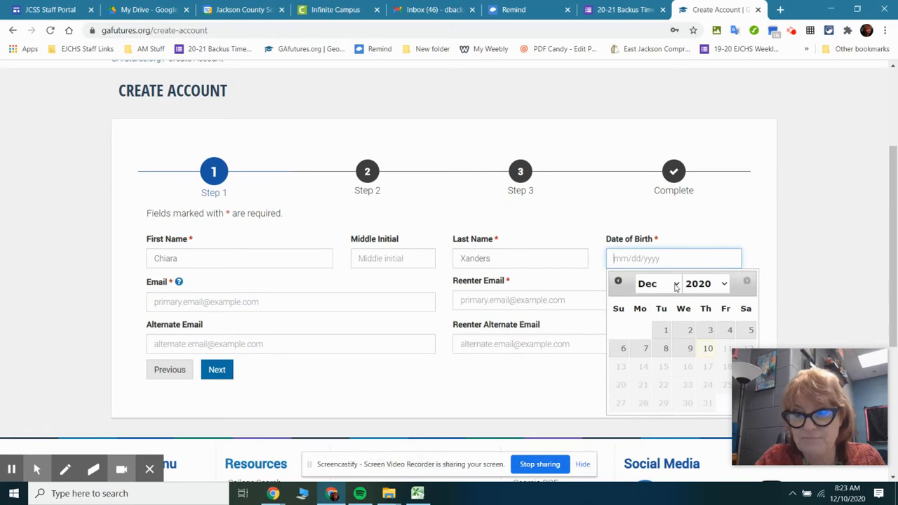
pyautogui.click(723, 288)
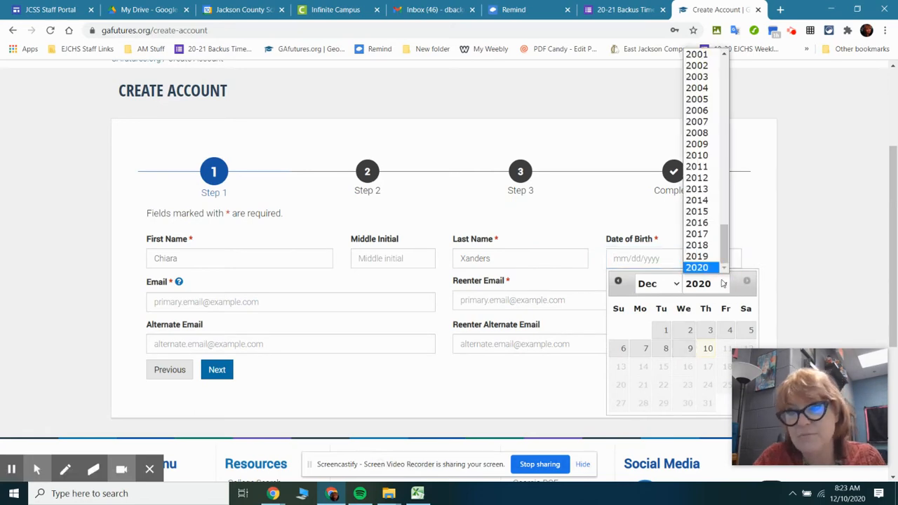
pyautogui.click(707, 66)
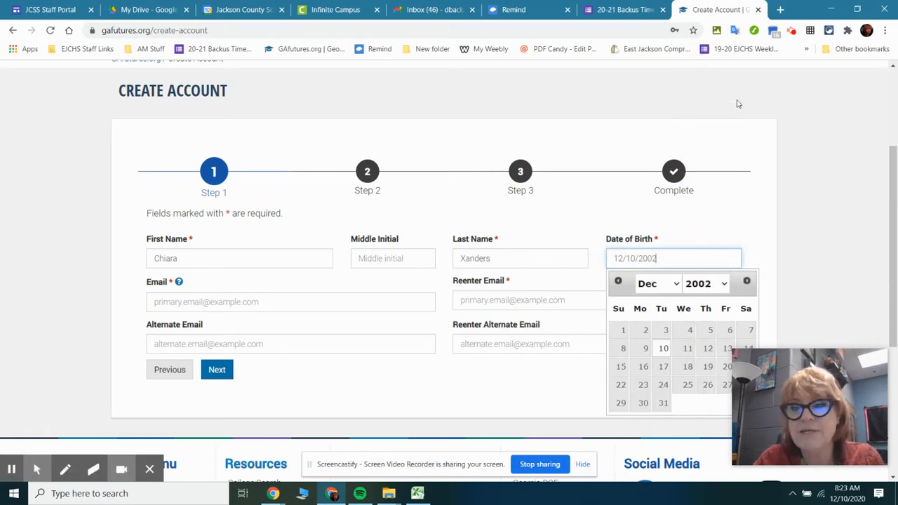
# Fill in the student's primary e-mail address
pyautogui.click(203, 301)
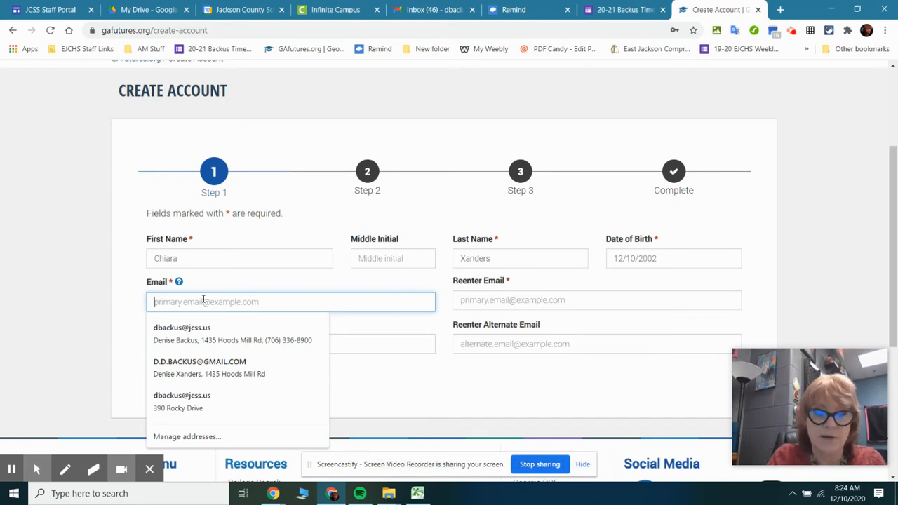
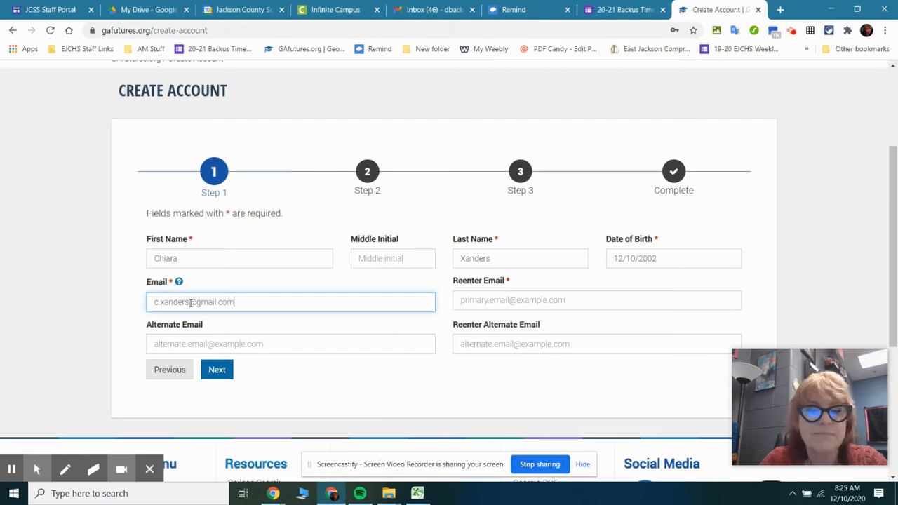
# Reenter the student's primary e-mail address and continue to Step 2, leaving the alternate e-mail blank
pyautogui.click(540, 300)
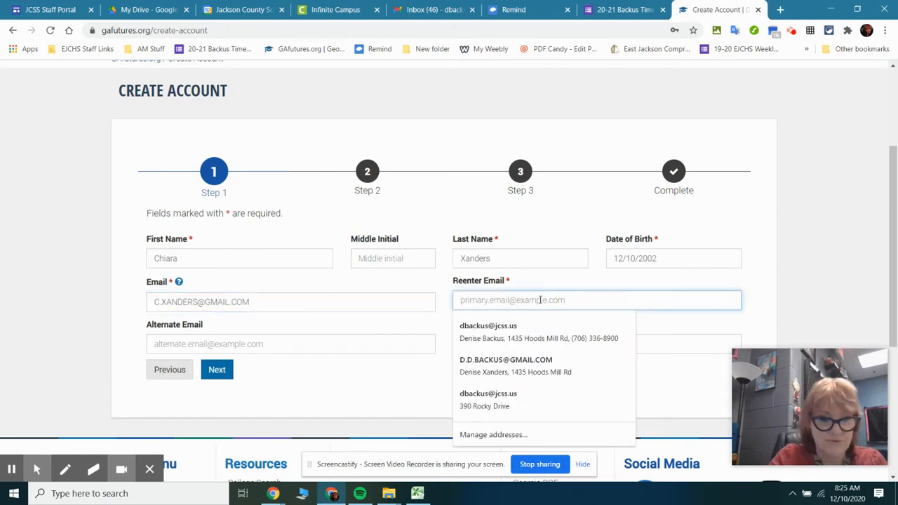
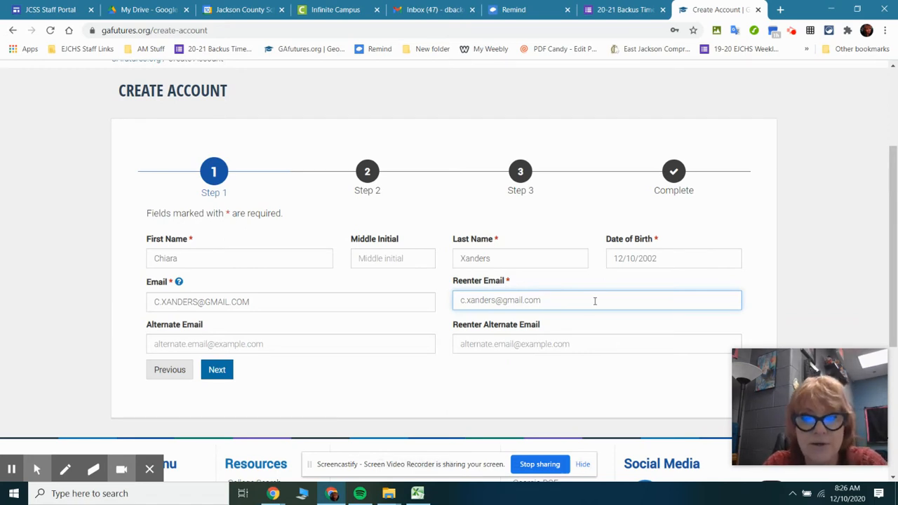
pyautogui.click(217, 372)
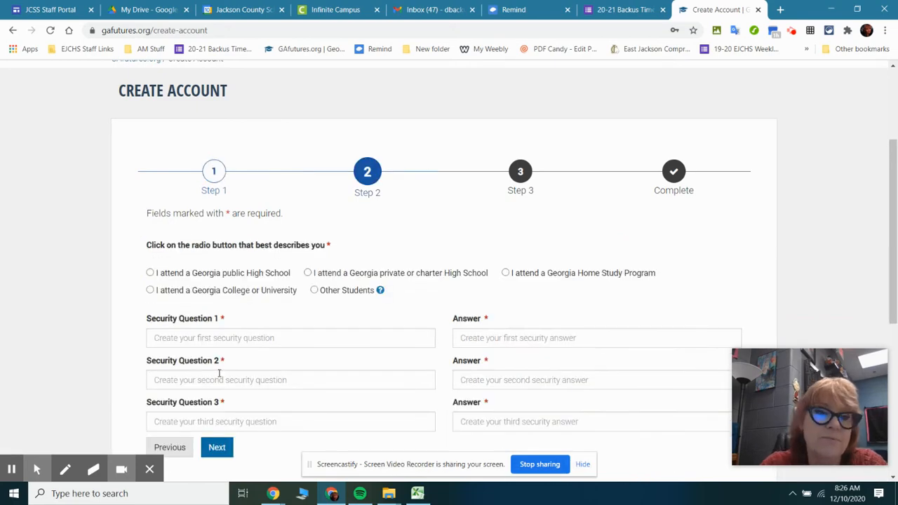
# Mark the student as attending a Georgia public High School, and answer Security Question 1 about the city of the first plane trip
pyautogui.scroll(-2, 222, 365)
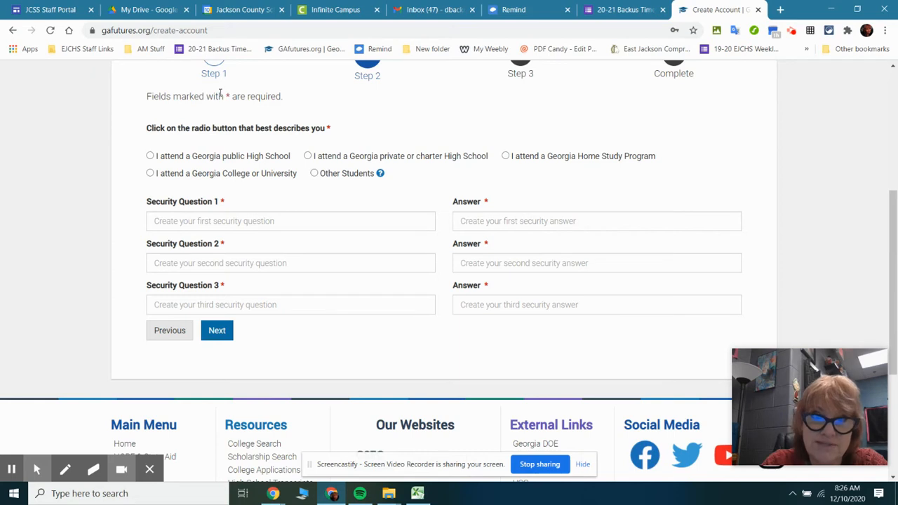
pyautogui.click(150, 156)
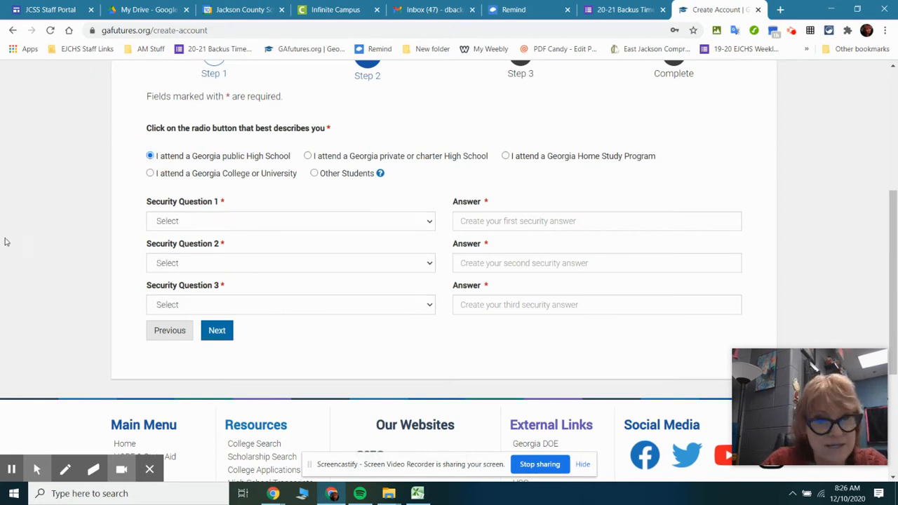
pyautogui.click(429, 221)
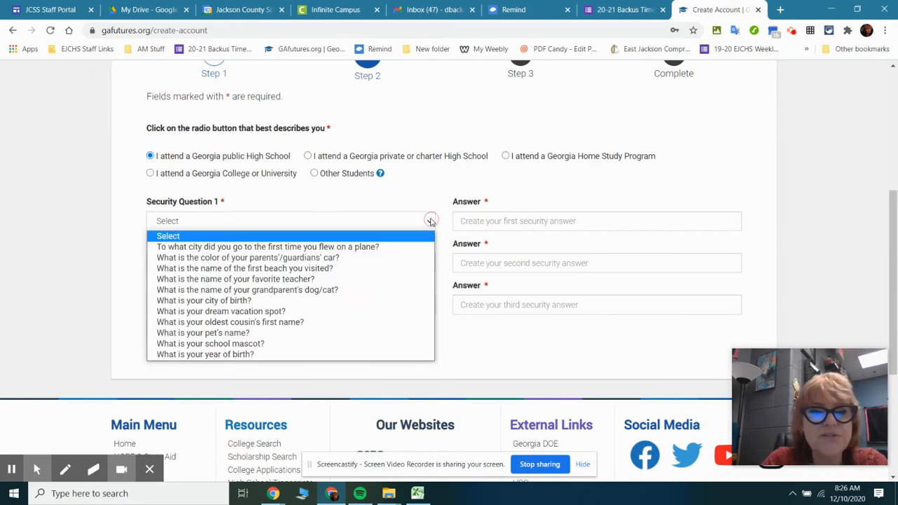
pyautogui.click(397, 247)
pyautogui.click(545, 221)
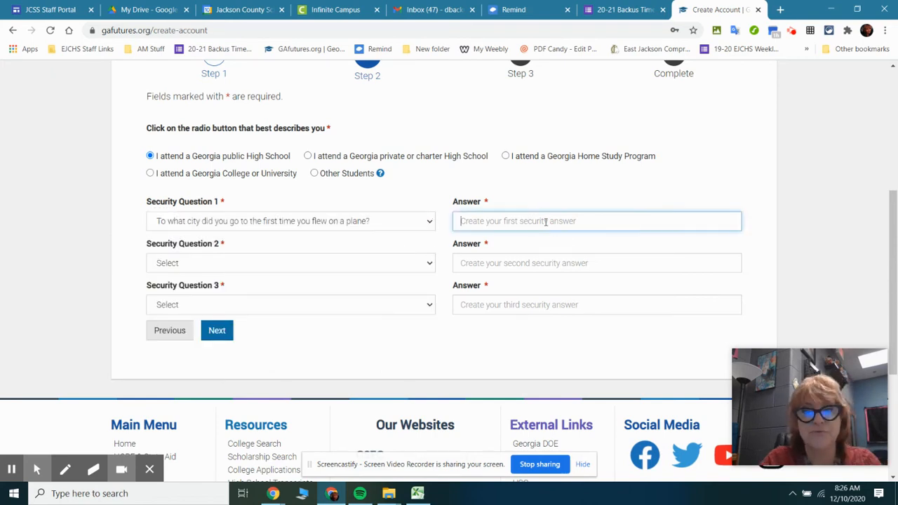
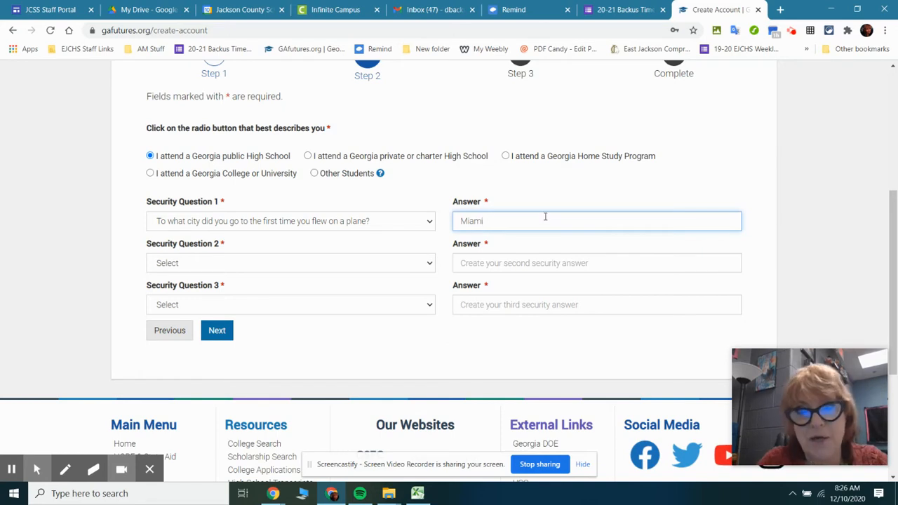
# Set Security Question 2 to the color of the parents'/guardians' car and enter its security answer
pyautogui.click(260, 262)
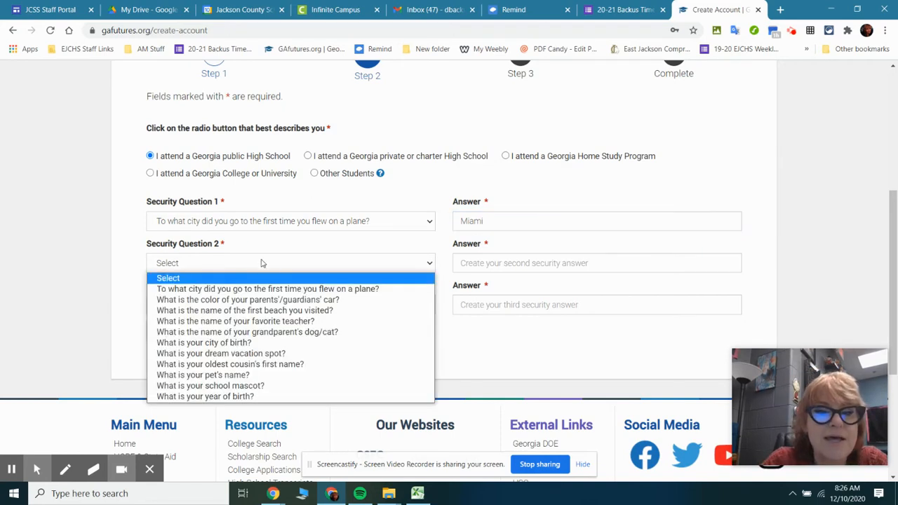
pyautogui.click(320, 299)
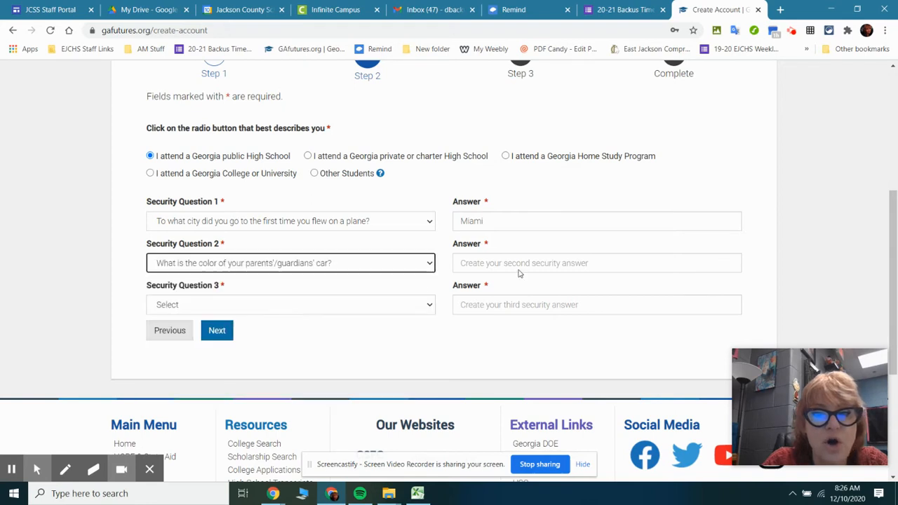
pyautogui.click(535, 262)
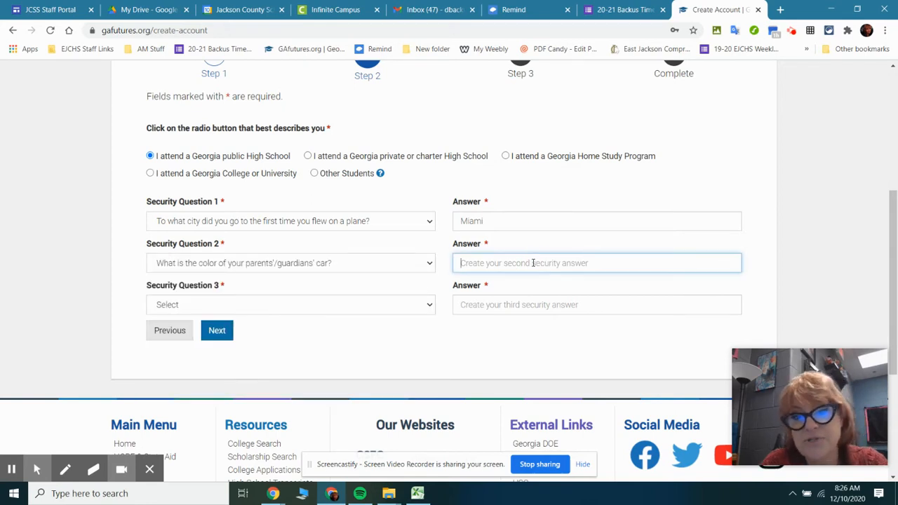
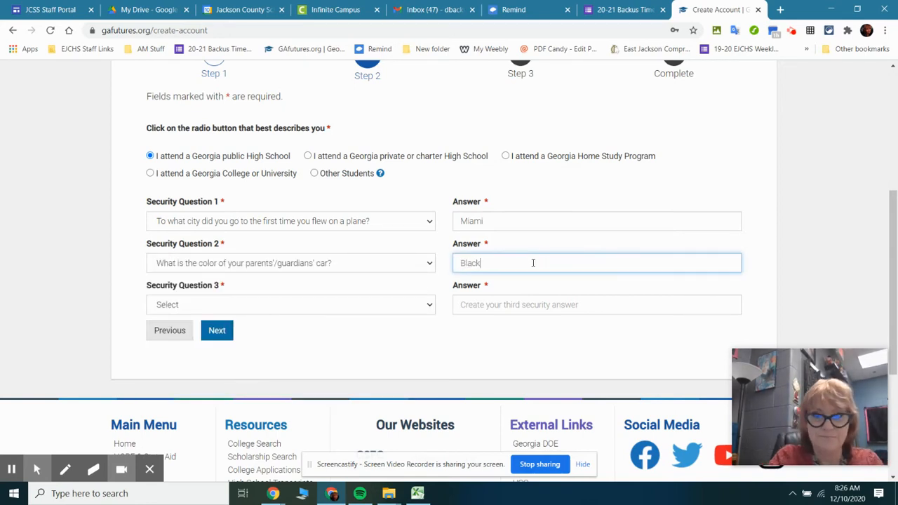
# Set Security Question 3 to the name of the first beach visited and enter its security answer
pyautogui.click(345, 309)
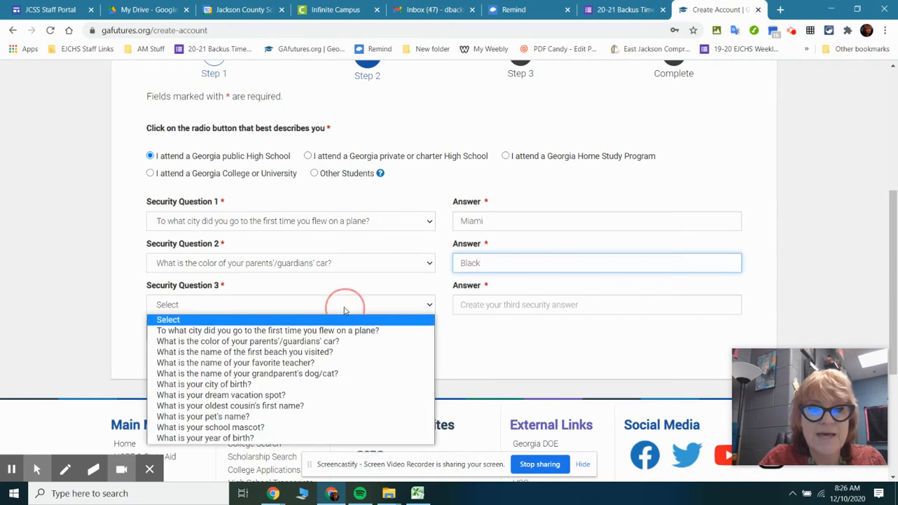
pyautogui.click(342, 352)
pyautogui.click(508, 302)
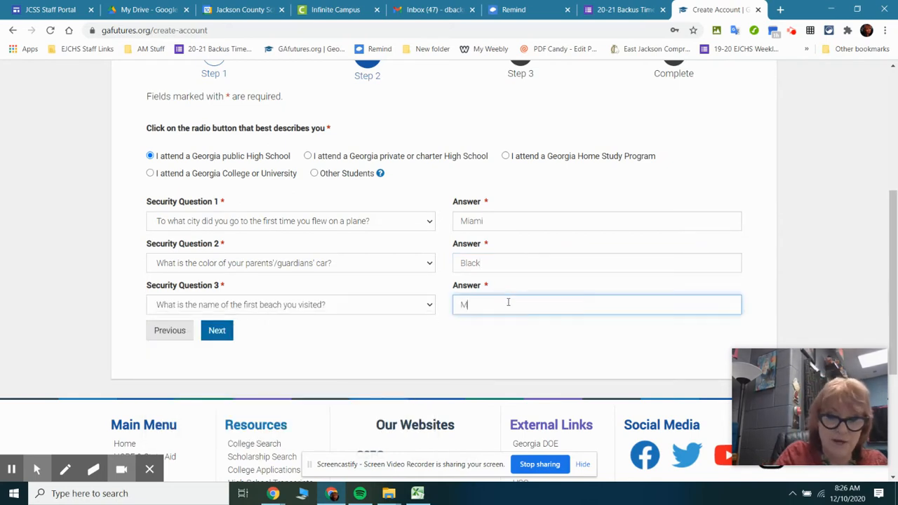
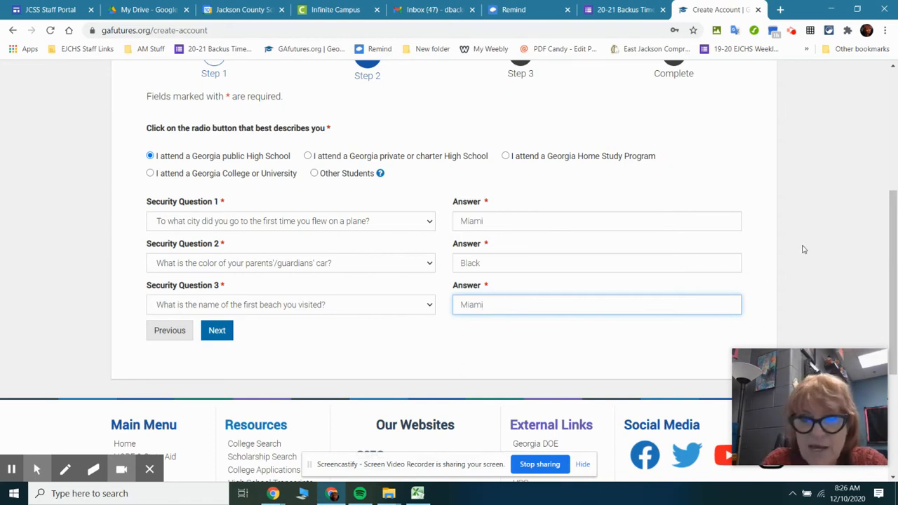
pyautogui.click(479, 263)
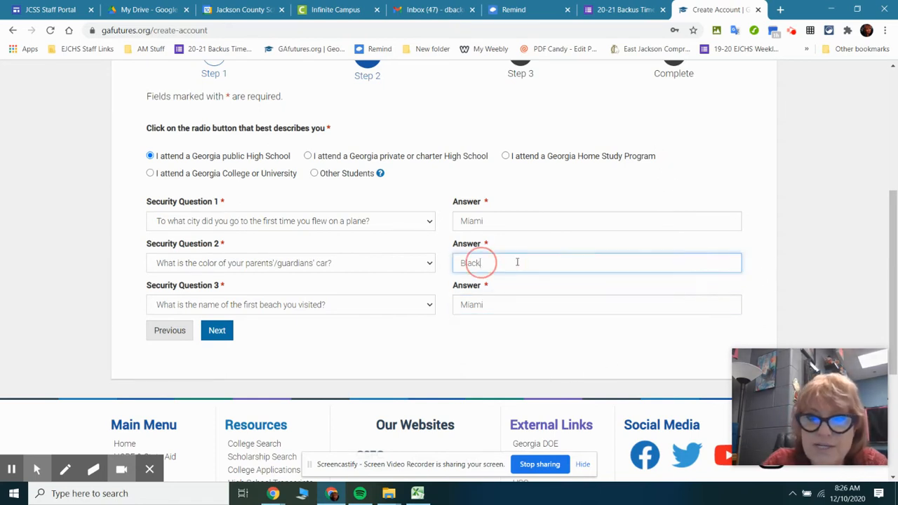
pyautogui.click(484, 221)
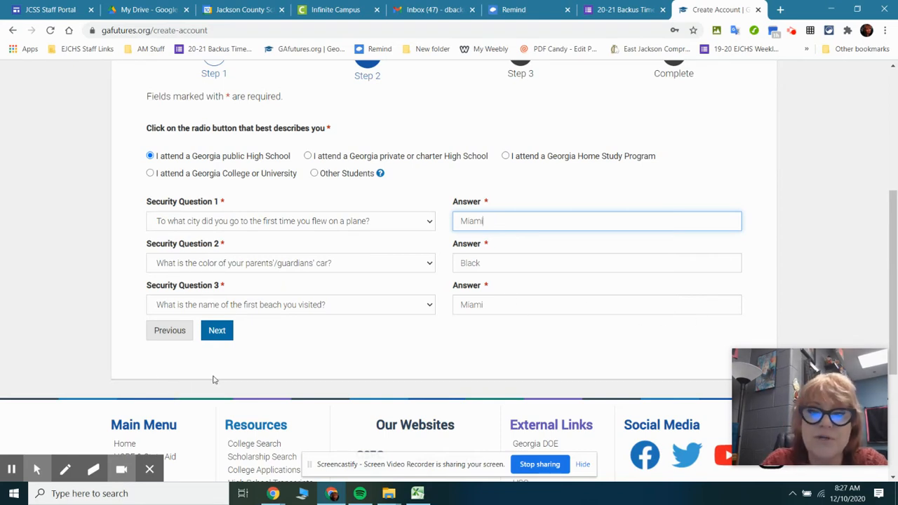
# Continue to Step 3 of the account form and enter the student's lowercase username
pyautogui.click(210, 336)
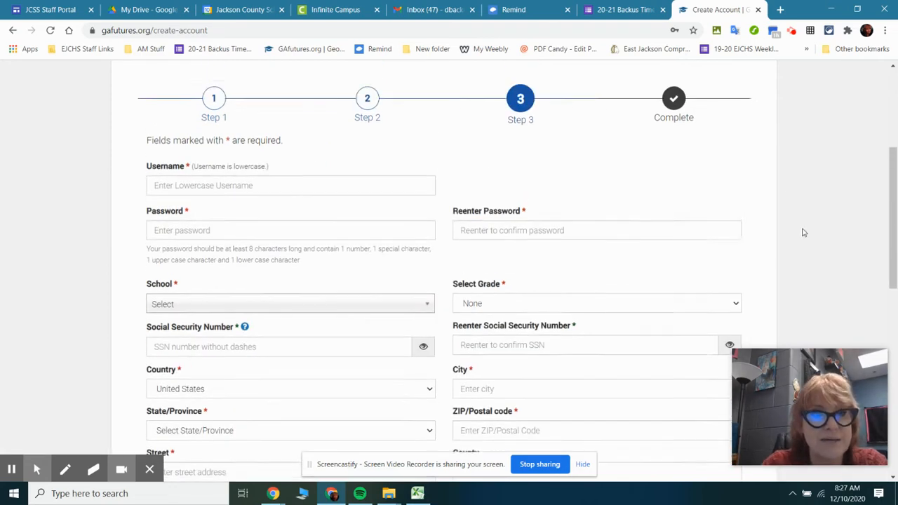
pyautogui.click(267, 200)
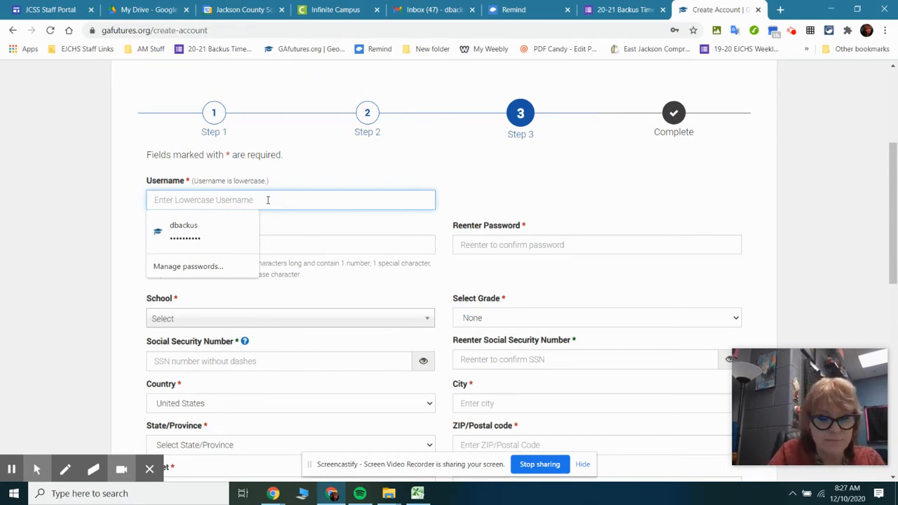
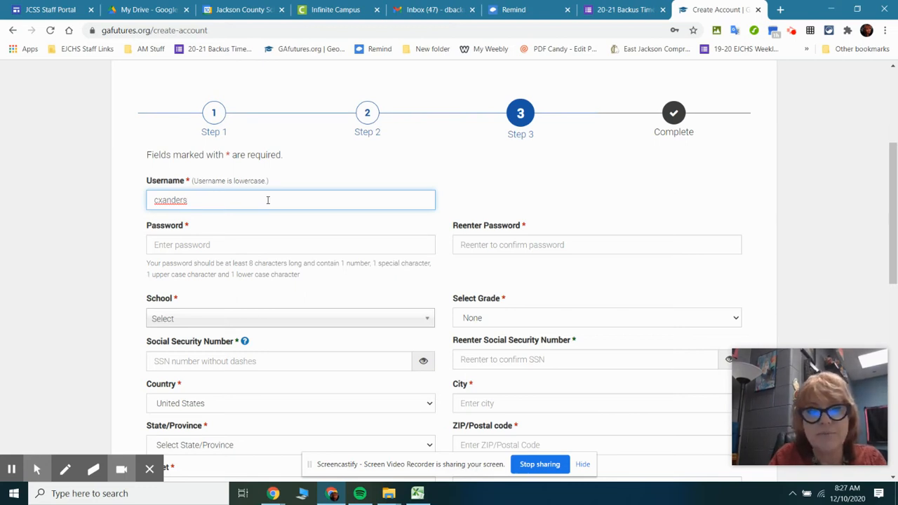
# Enter the account password for the new student account
pyautogui.click(256, 241)
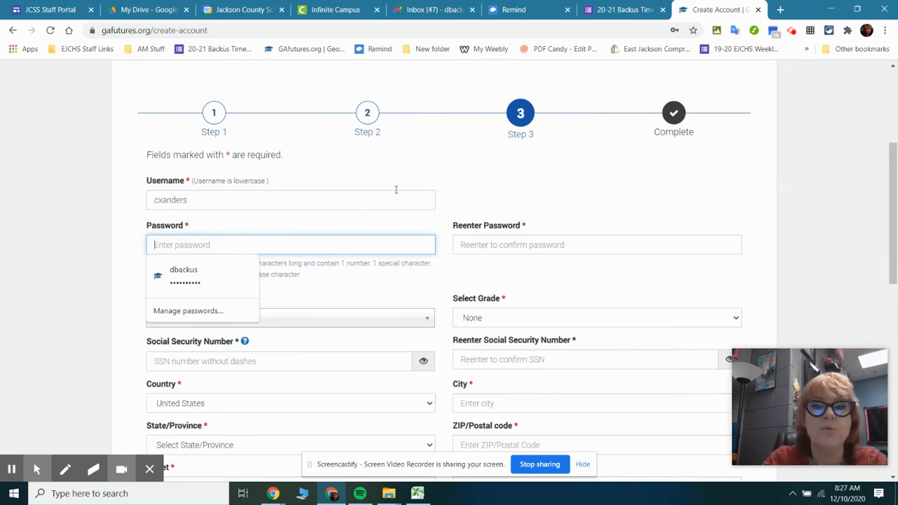
pyautogui.click(503, 178)
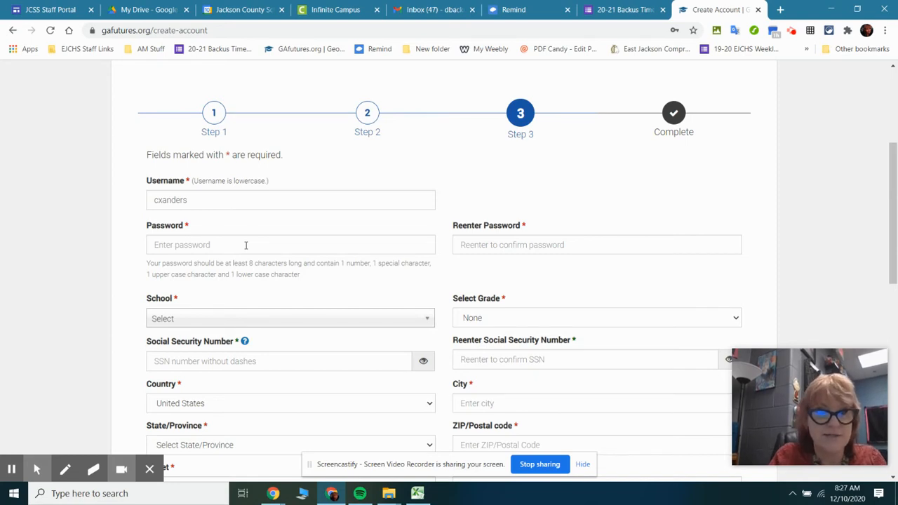
pyautogui.click(245, 238)
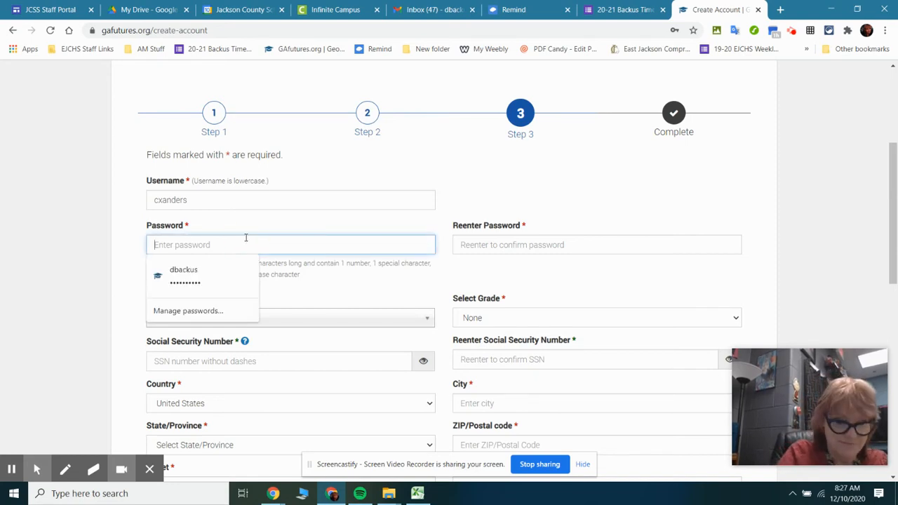
pyautogui.write('•••••')
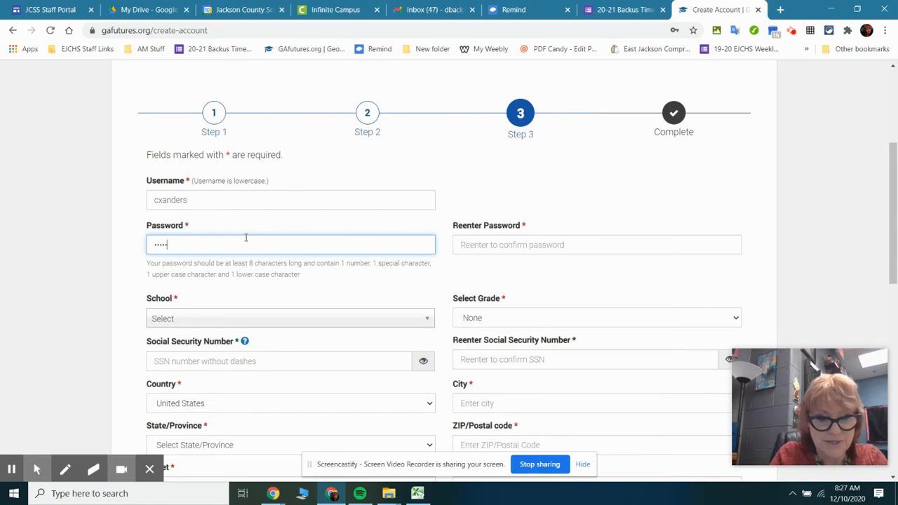
pyautogui.write('•••••')
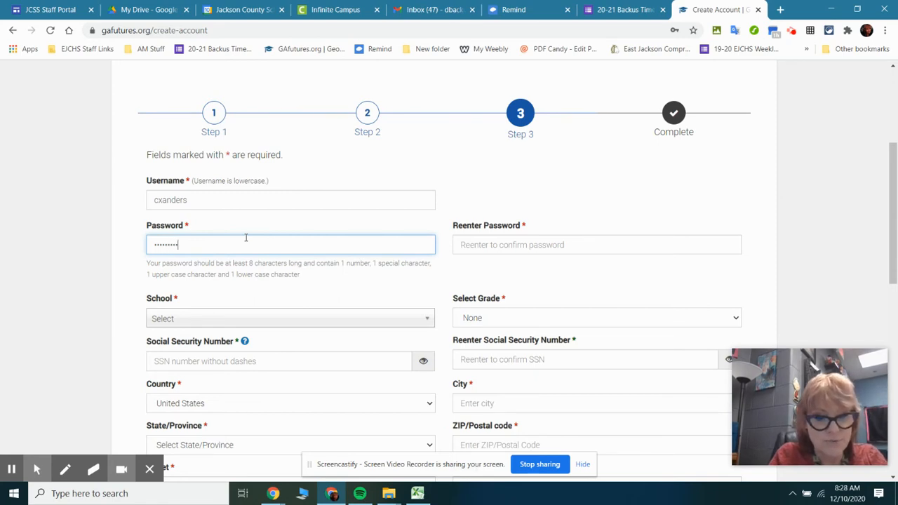
# Reenter the account password to confirm it
pyautogui.click(548, 245)
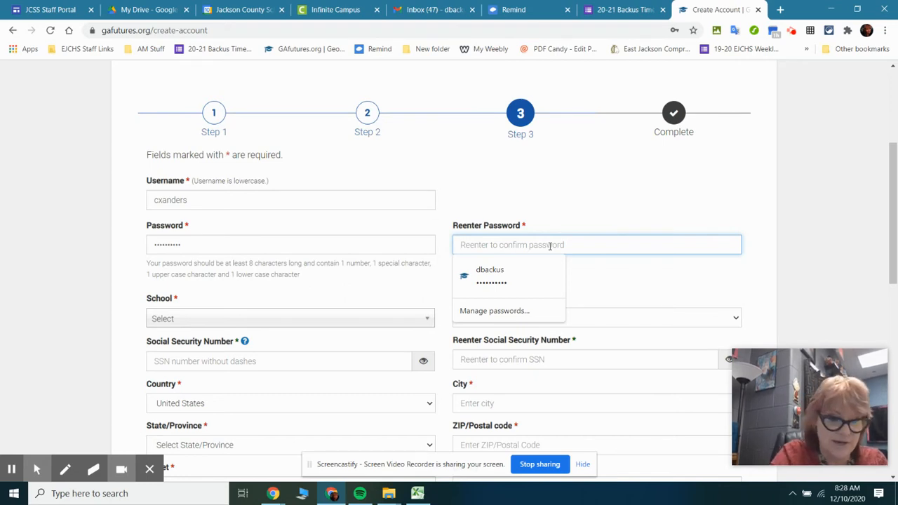
pyautogui.write('•••••')
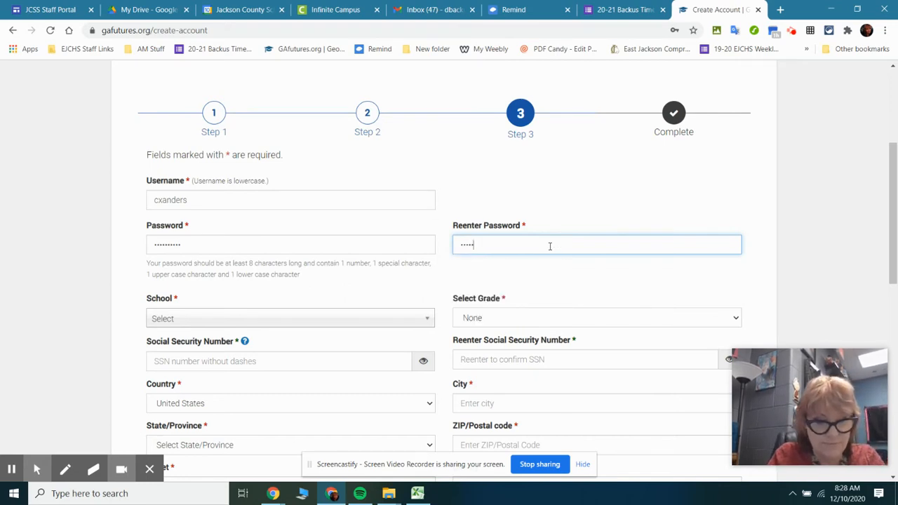
pyautogui.write('•••••')
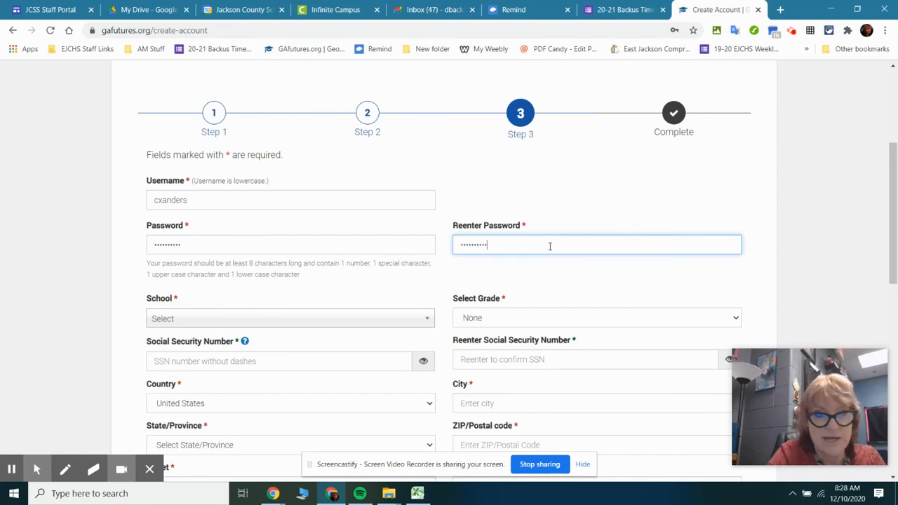
pyautogui.click(569, 280)
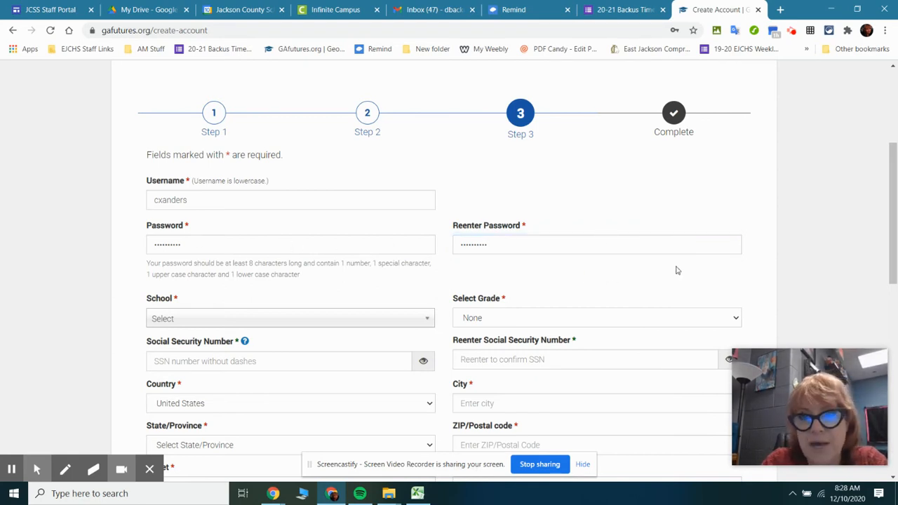
# Set the school to East Jackson Comprehensive High School and the grade to Twelfth
pyautogui.scroll(-1, 684, 231)
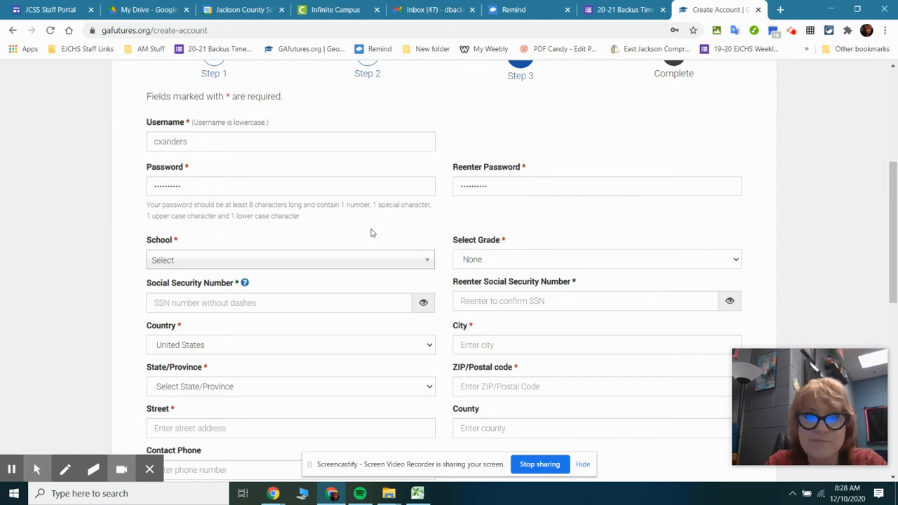
pyautogui.click(420, 267)
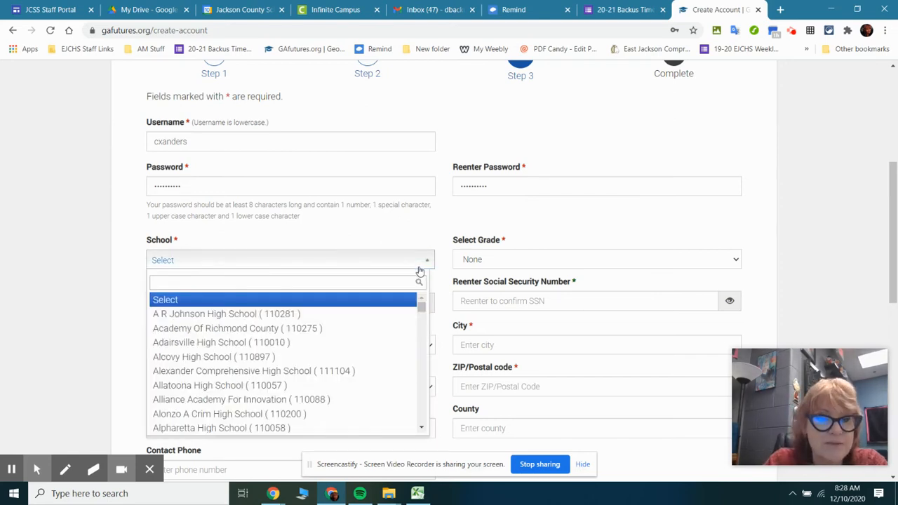
pyautogui.write('east')
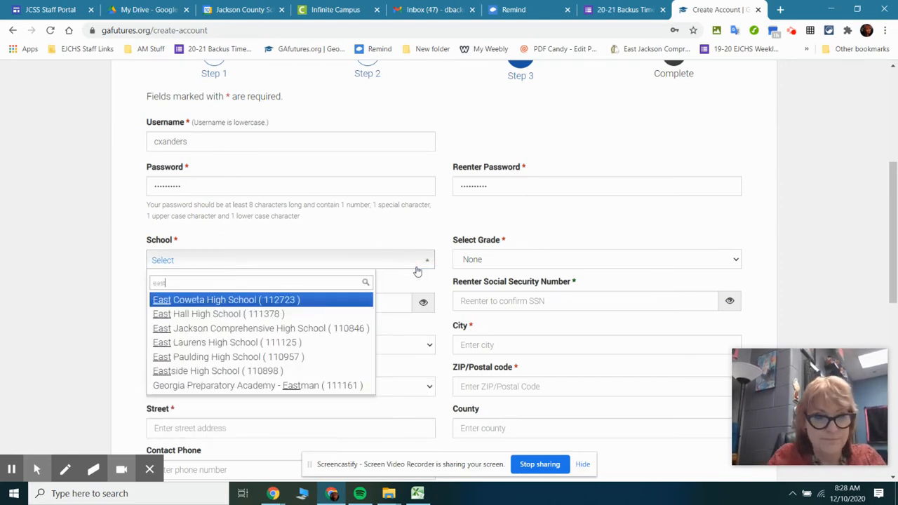
pyautogui.click(337, 333)
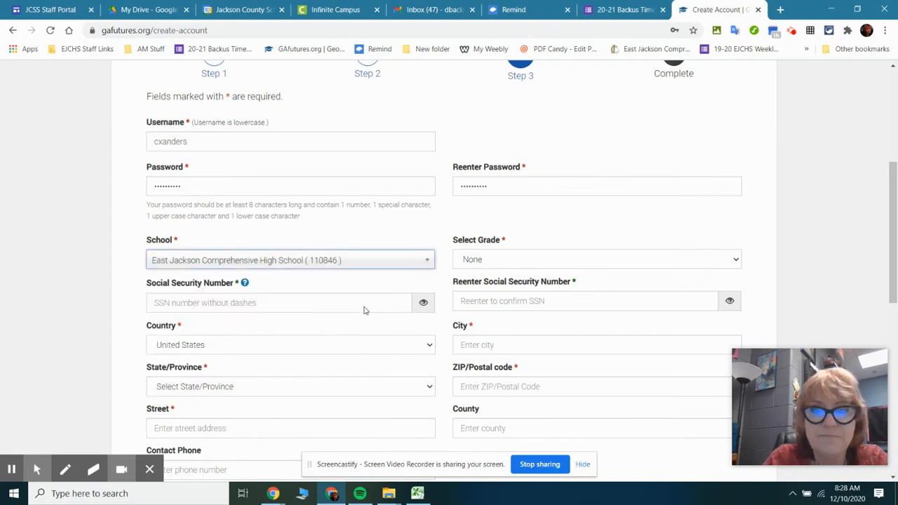
pyautogui.click(514, 257)
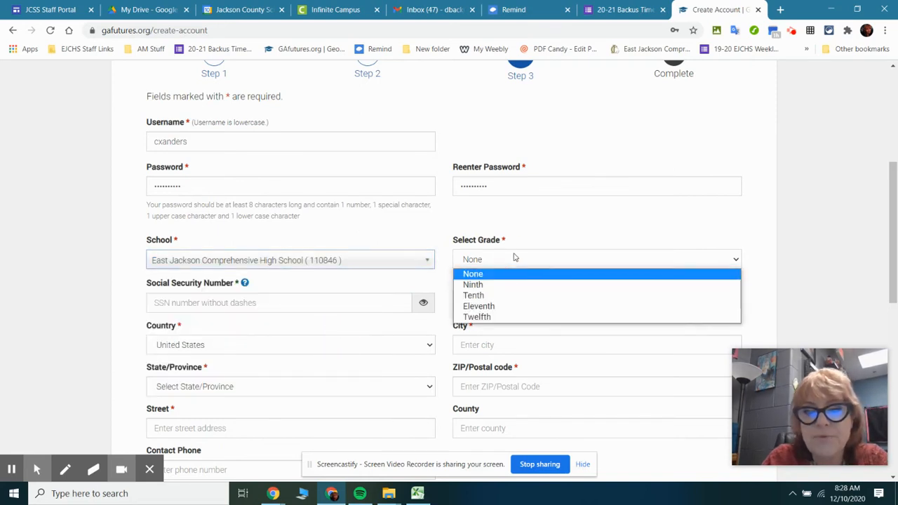
pyautogui.click(511, 317)
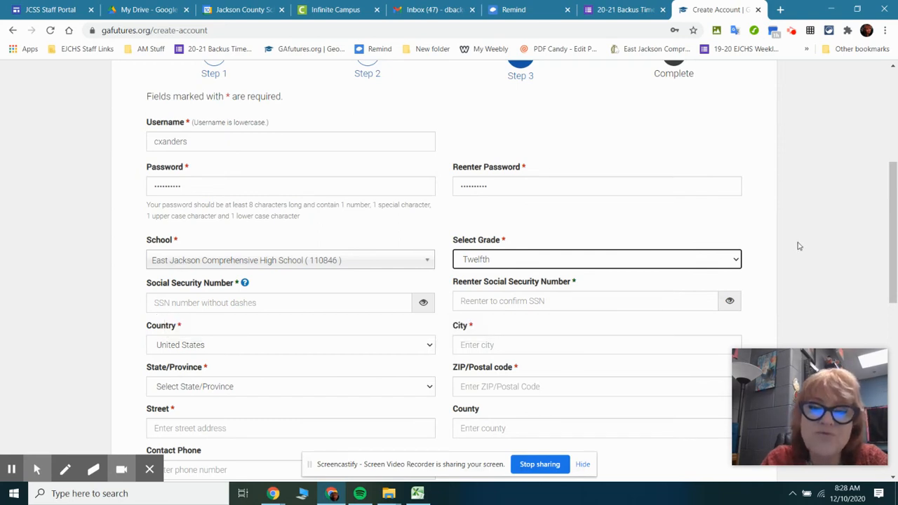
# Leave both Social Security Number fields blank and enter the city of the student's address
pyautogui.scroll(-2, 833, 269)
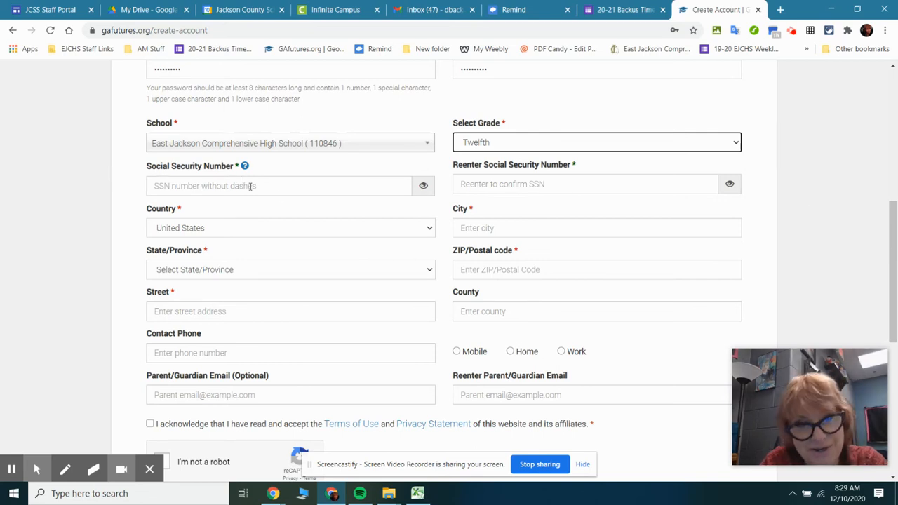
pyautogui.moveTo(251, 188)
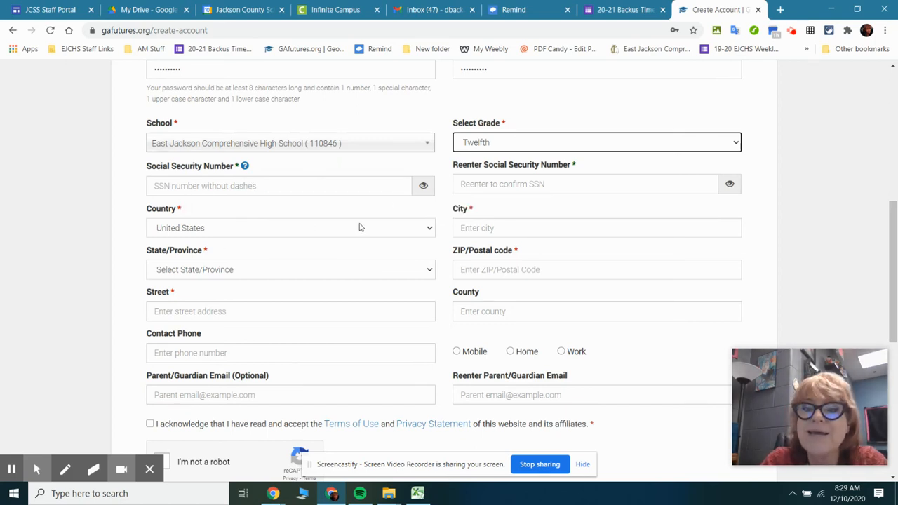
pyautogui.click(581, 227)
pyautogui.write('Co')
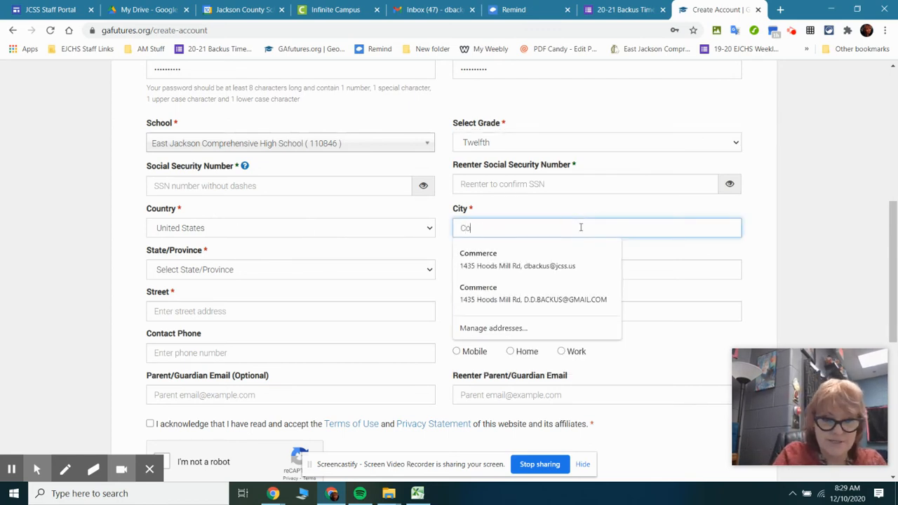
pyautogui.write('mmerce')
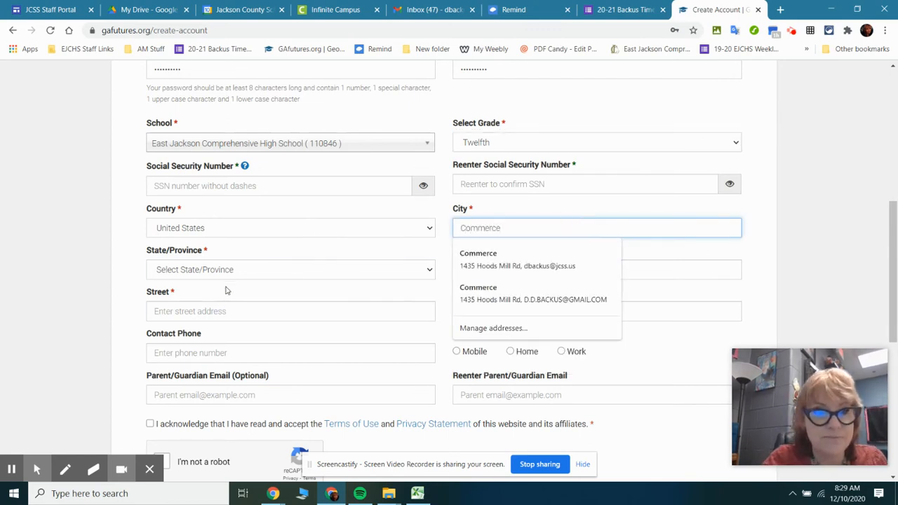
# Choose Georgia as the state and fill in the ZIP code and street of the address
pyautogui.click(246, 273)
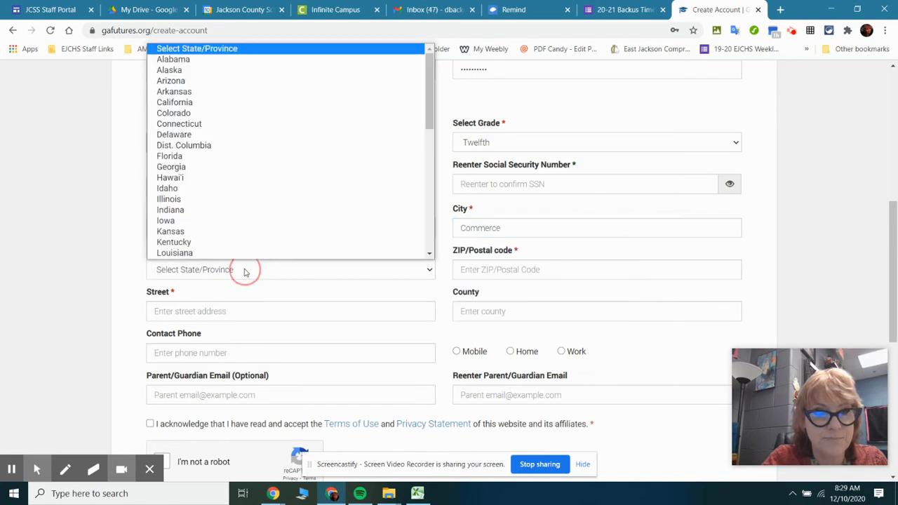
pyautogui.click(213, 167)
pyautogui.click(554, 270)
pyautogui.write('30529')
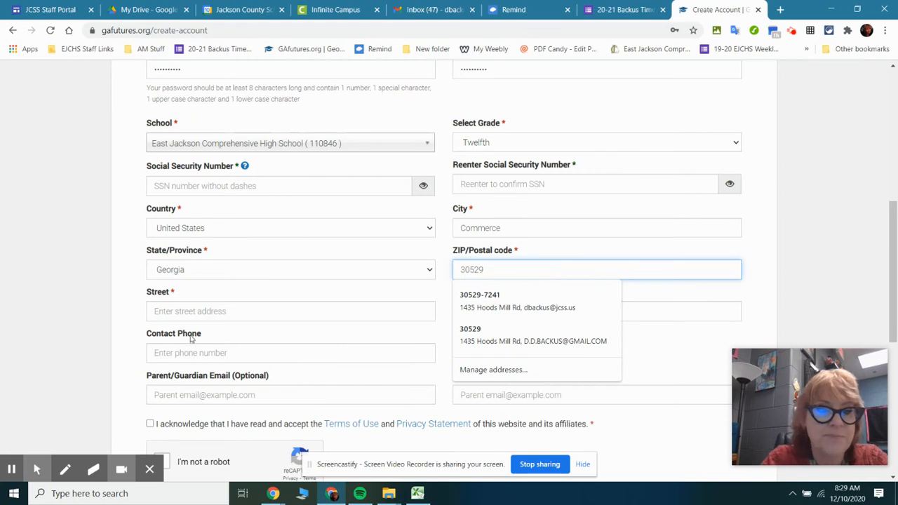
pyautogui.click(214, 309)
pyautogui.click(217, 339)
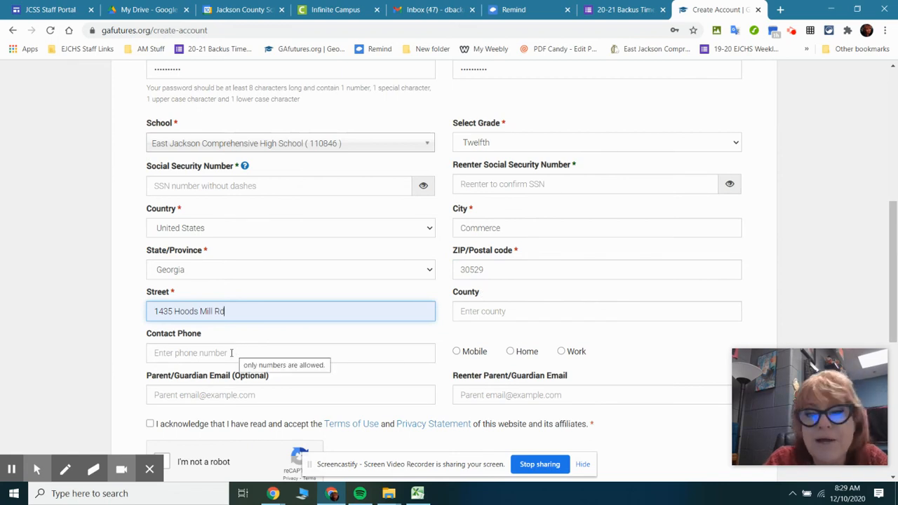
# Accept the Terms of Use and Privacy Statement, complete the reCAPTCHA check, and create the account
pyautogui.scroll(-2, 564, 245)
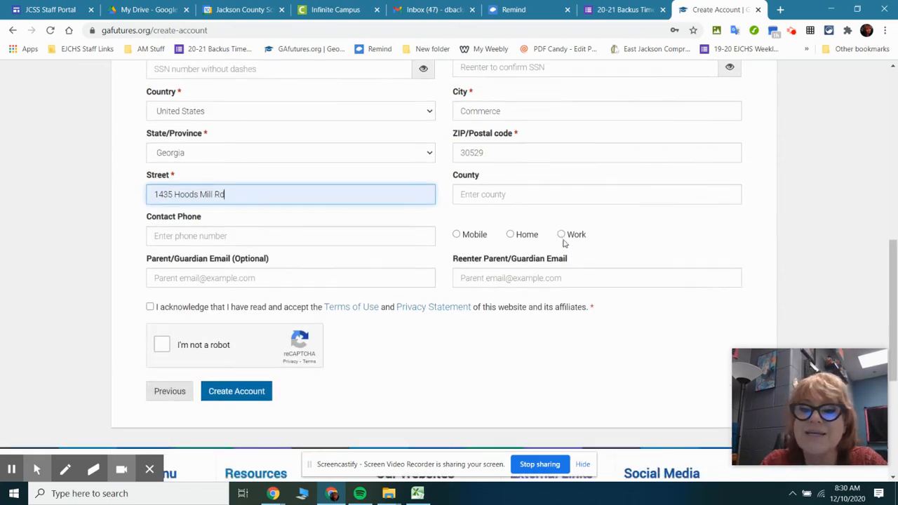
pyautogui.click(150, 308)
pyautogui.click(161, 342)
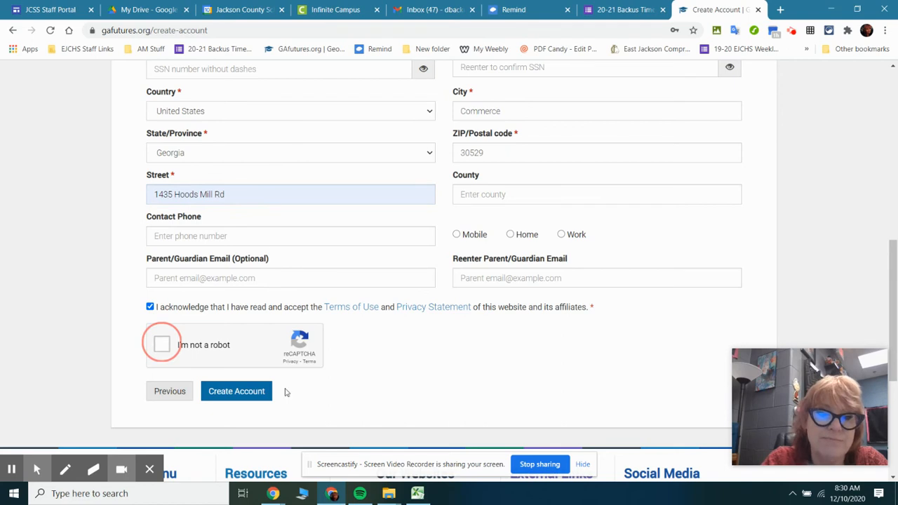
pyautogui.click(234, 396)
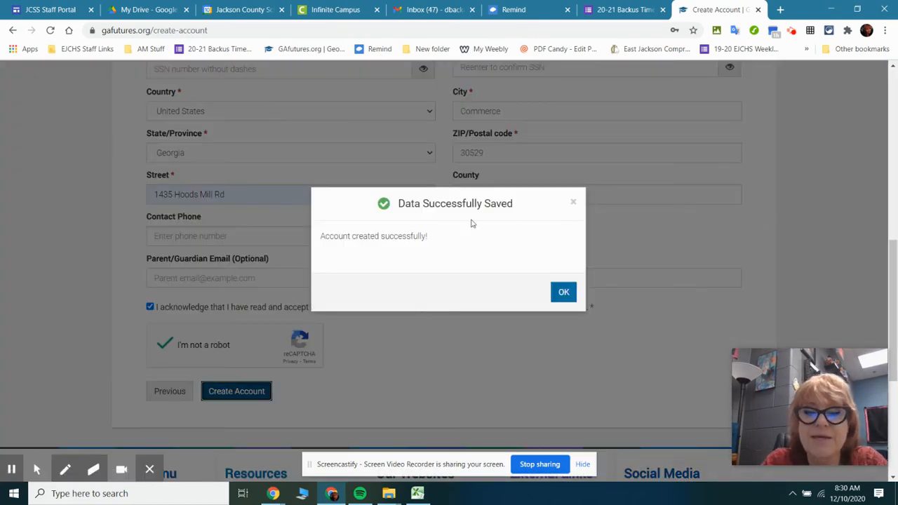
pyautogui.click(565, 293)
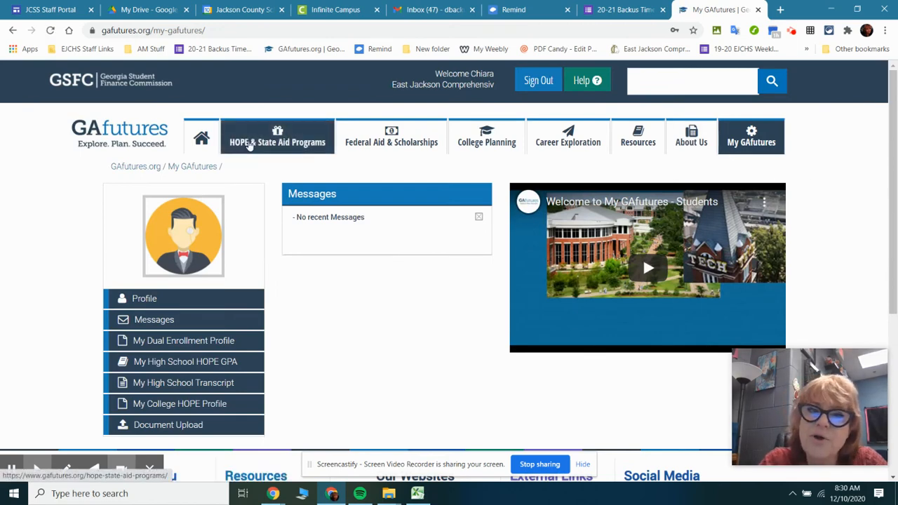
# Open the GSFAPPS application from the State Aid Applications page of HOPE & State Aid Programs
pyautogui.click(250, 144)
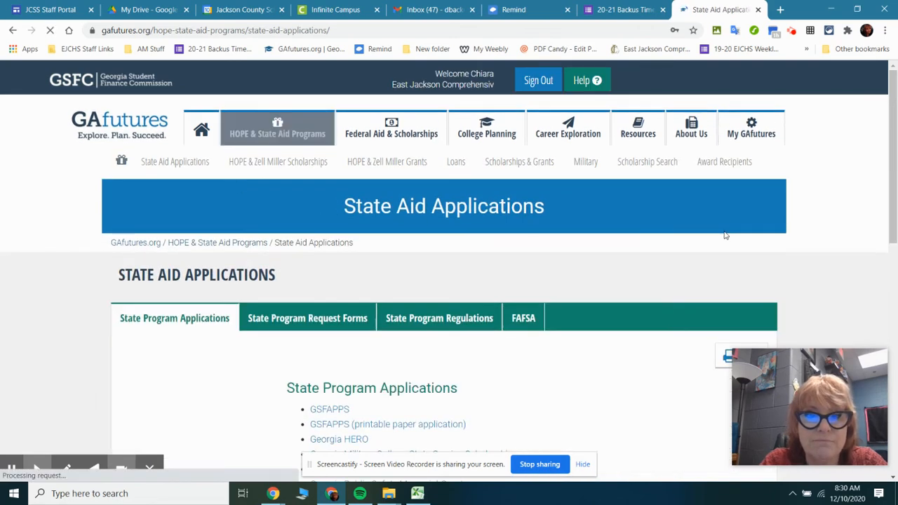
pyautogui.click(323, 421)
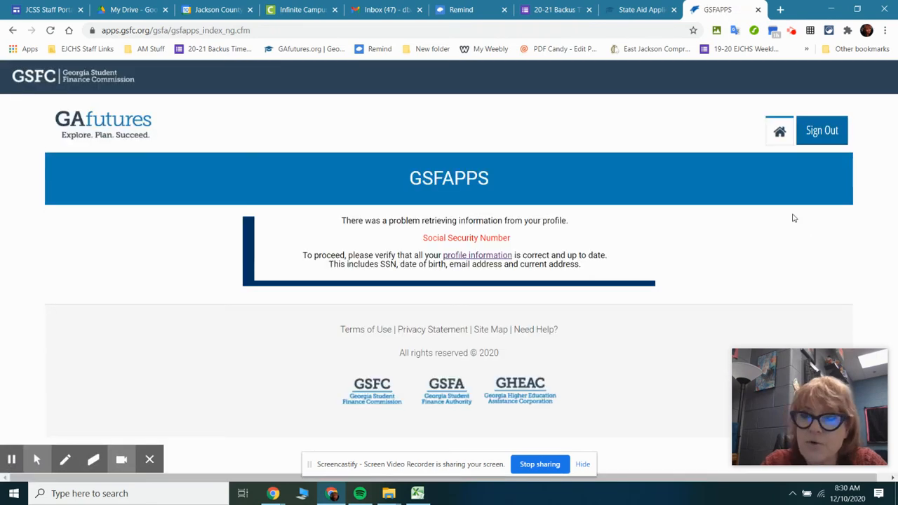
# Return to the GAfutures home page and open the Profile section of My GAfutures
pyautogui.click(777, 134)
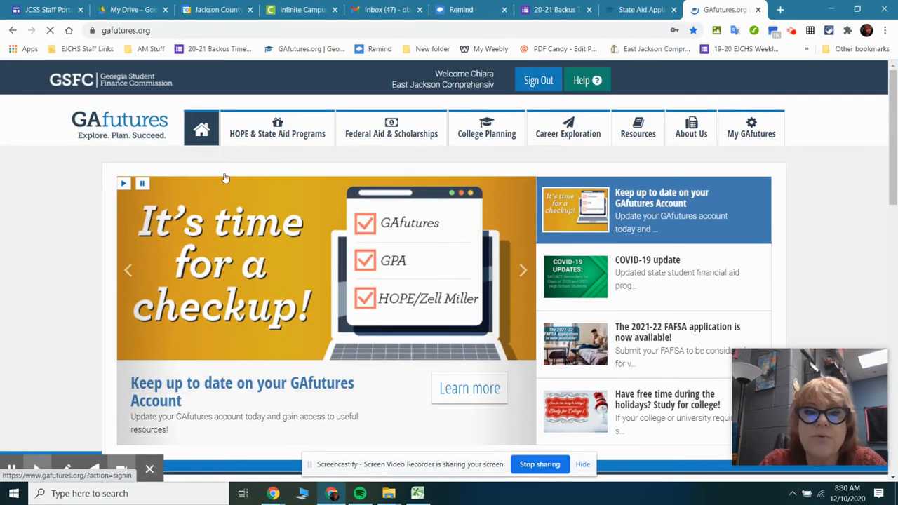
pyautogui.click(766, 133)
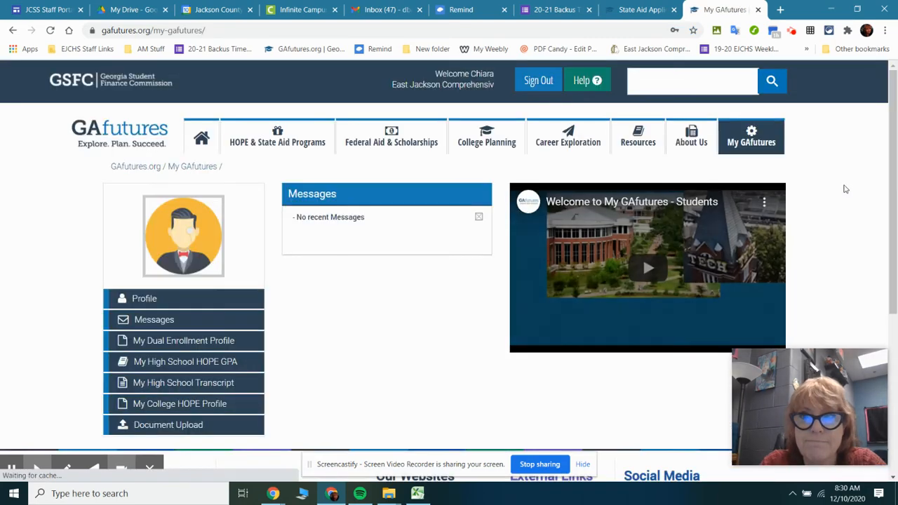
pyautogui.click(142, 298)
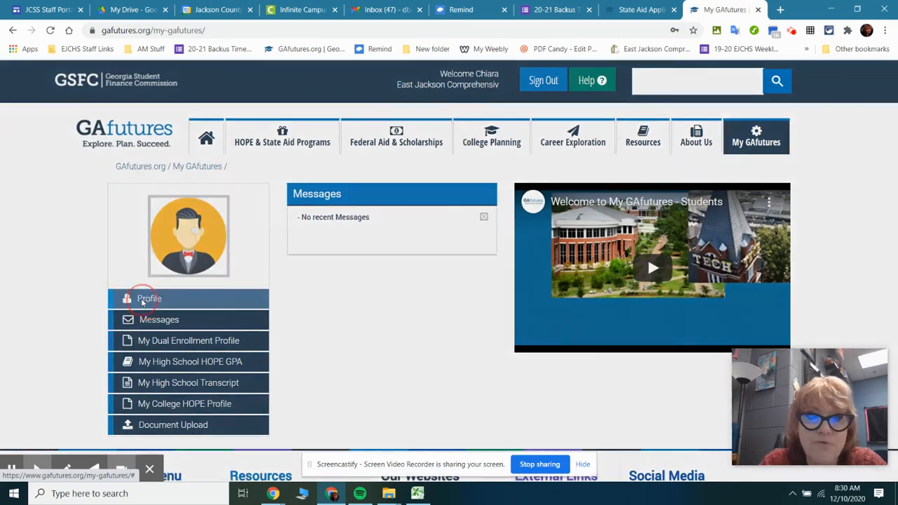
# Re-enter the account password in the security prompt to access the profile information
pyautogui.click(394, 229)
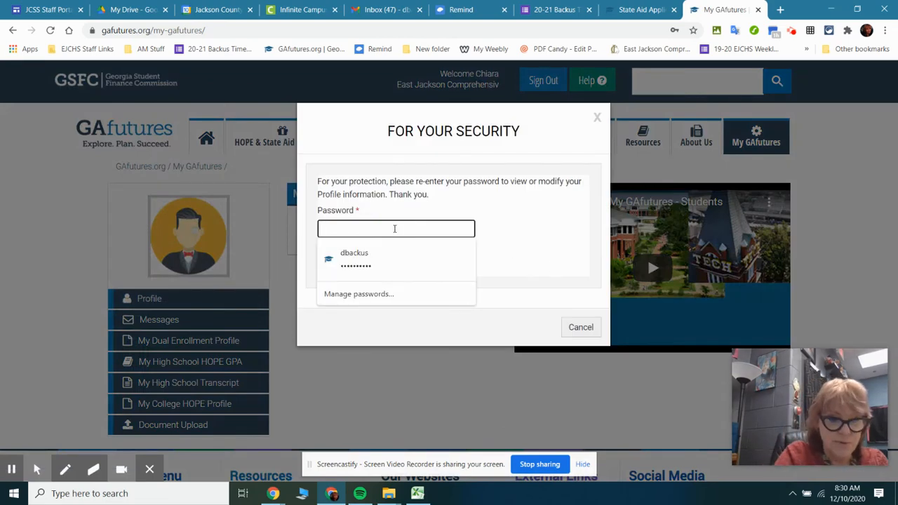
pyautogui.write('••')
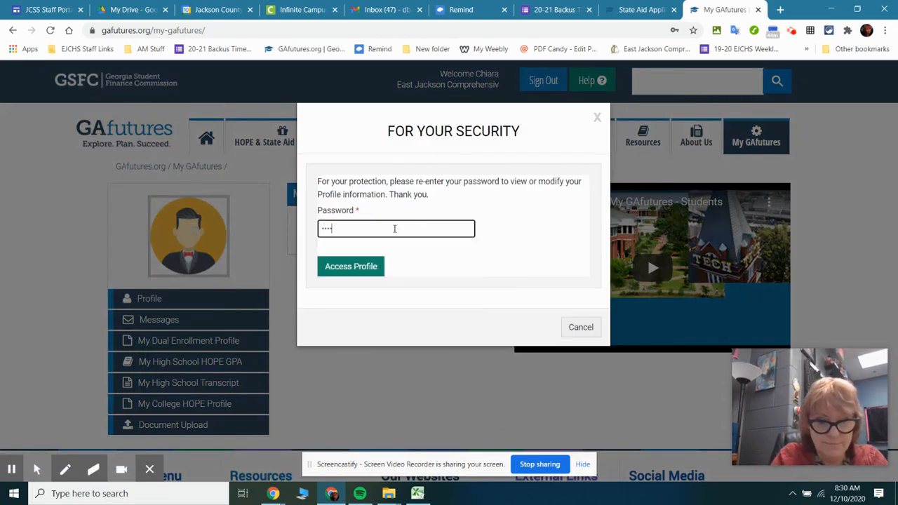
pyautogui.write('••••••')
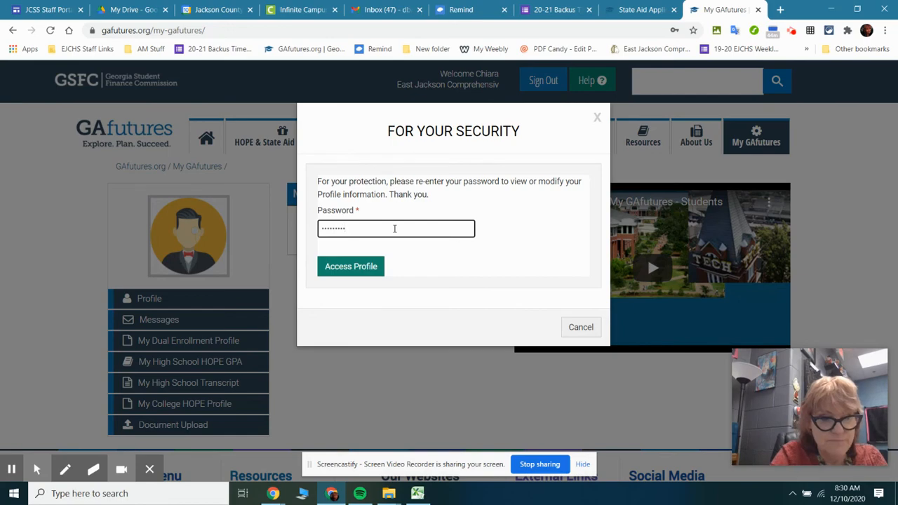
pyautogui.click(366, 266)
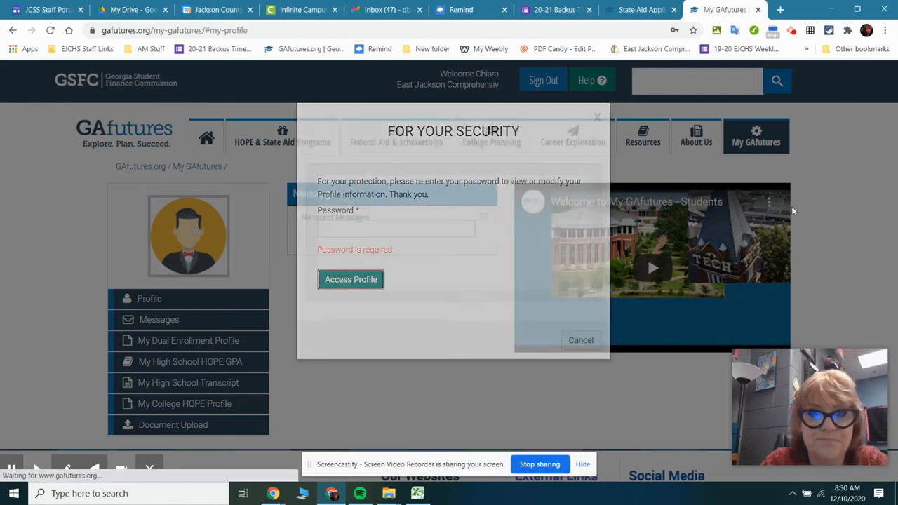
pyautogui.click(669, 220)
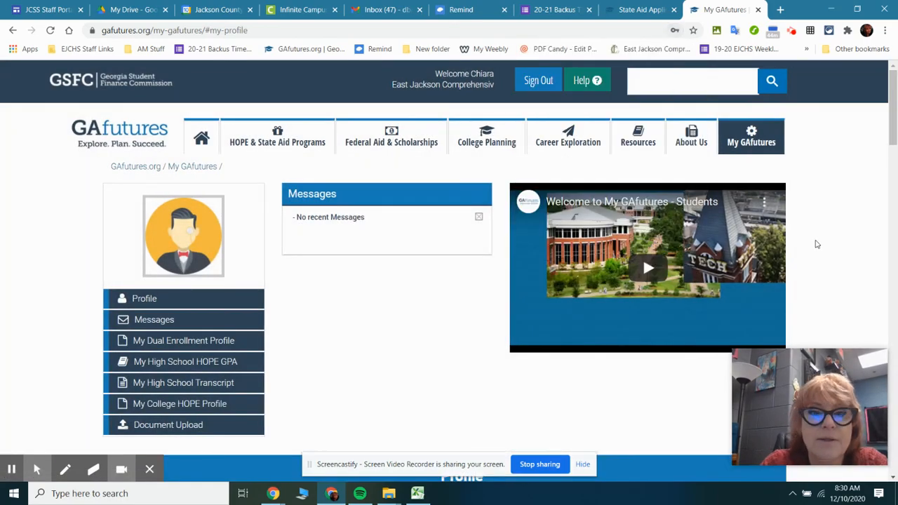
# Enter the student's Social Security number without dashes in the profile form
pyautogui.scroll(-3, 838, 244)
pyautogui.scroll(-4, 842, 242)
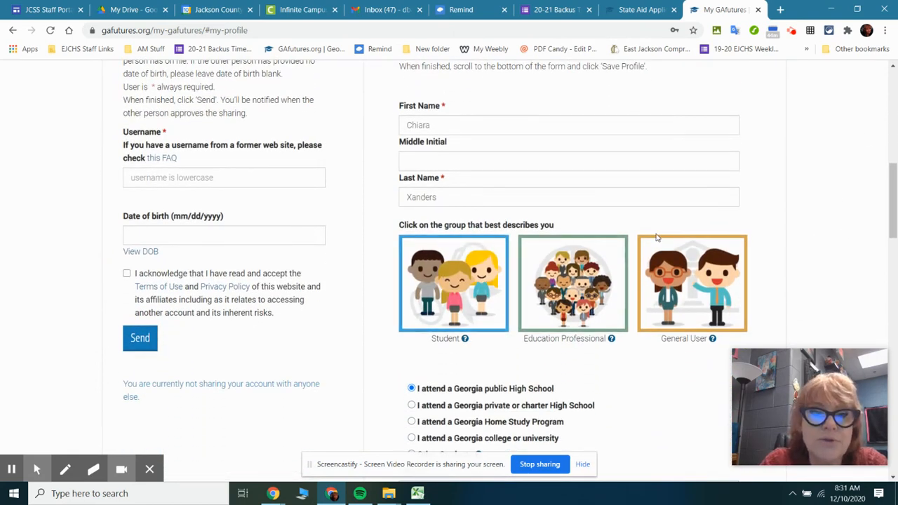
pyautogui.scroll(-4, 606, 335)
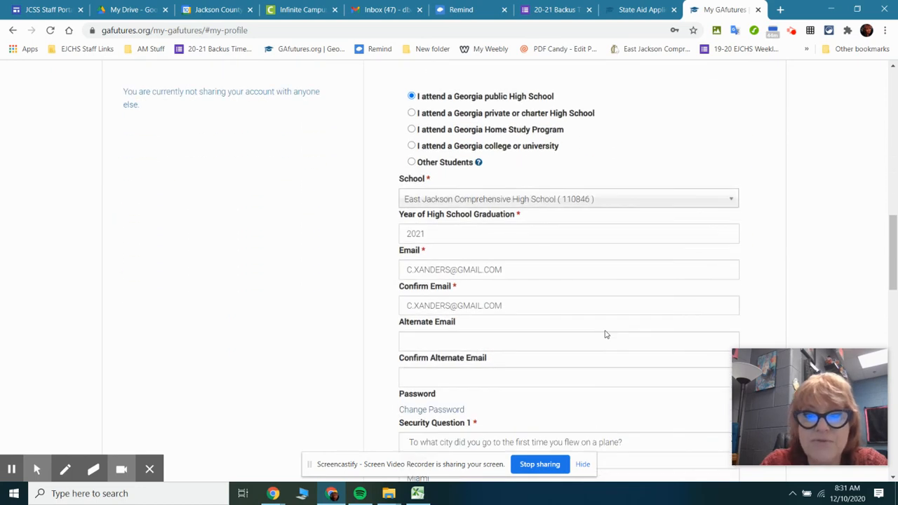
pyautogui.scroll(-5, 606, 335)
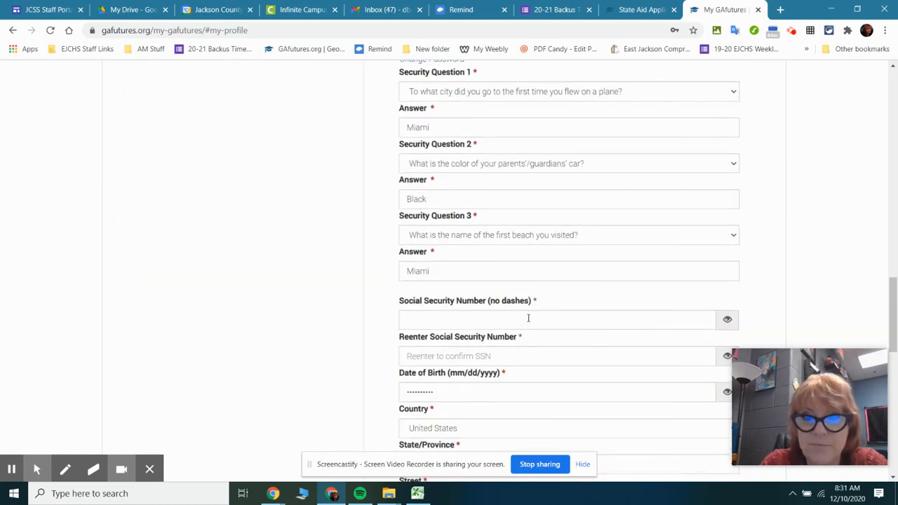
pyautogui.click(528, 318)
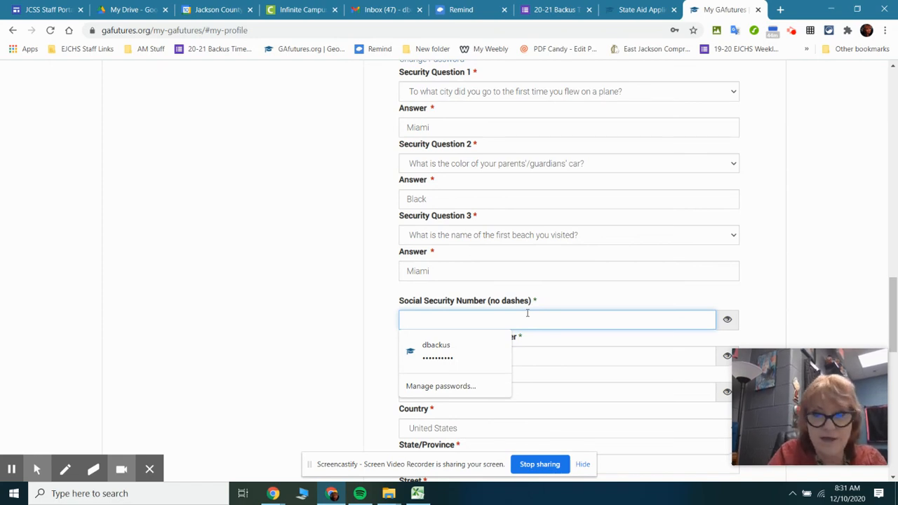
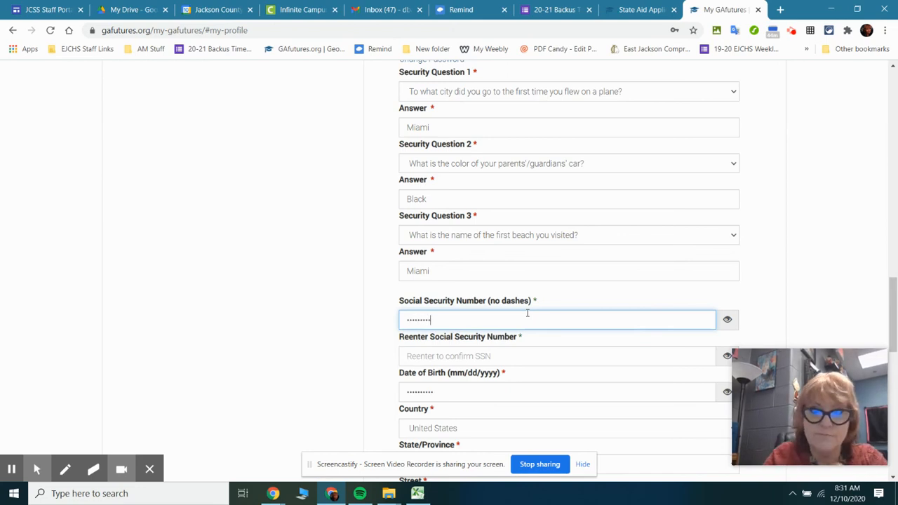
pyautogui.click(523, 355)
pyautogui.write('12')
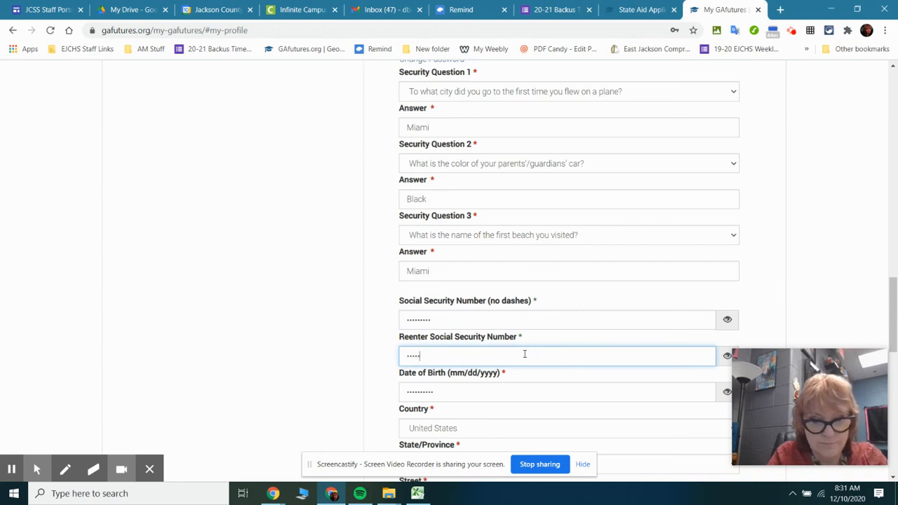
pyautogui.write('34567')
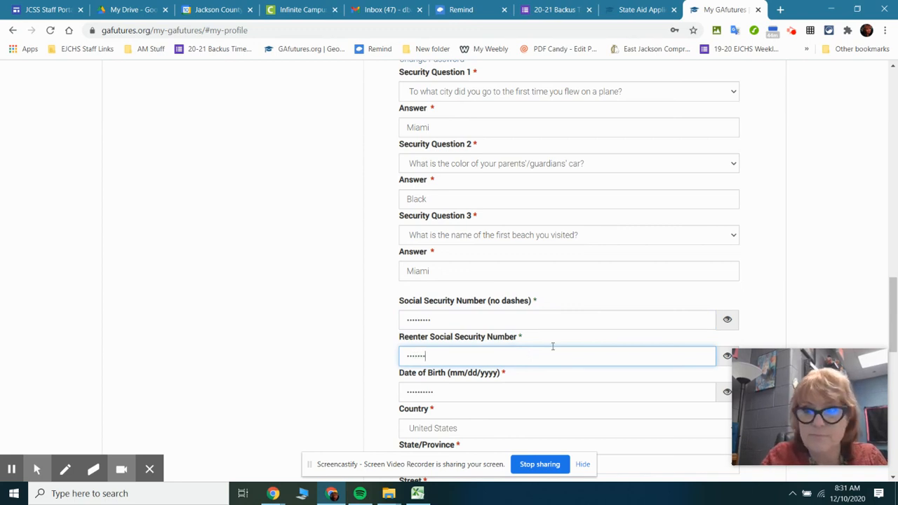
pyautogui.moveTo(569, 352); pyautogui.dragTo(416, 363)
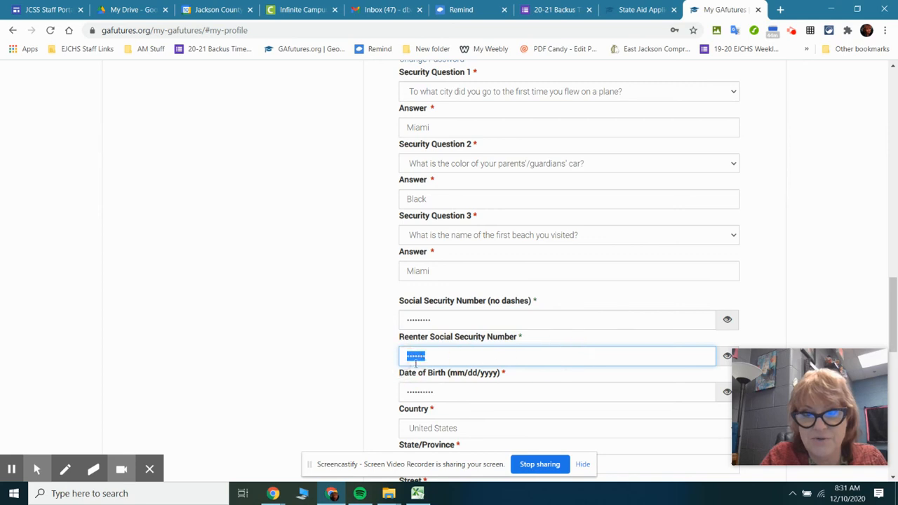
pyautogui.press('BackSpace')
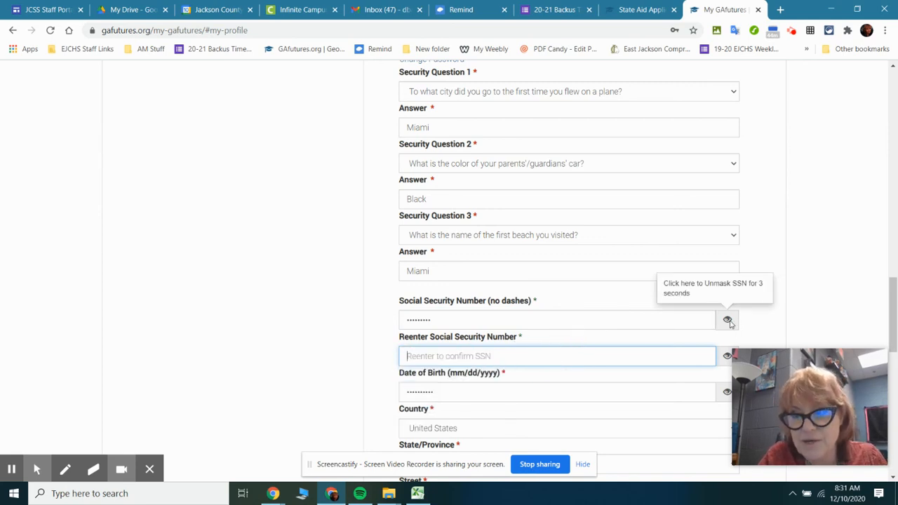
# Briefly unmask the entered Social Security number and re-enter the same number in the confirmation field
pyautogui.click(727, 320)
pyautogui.click(482, 351)
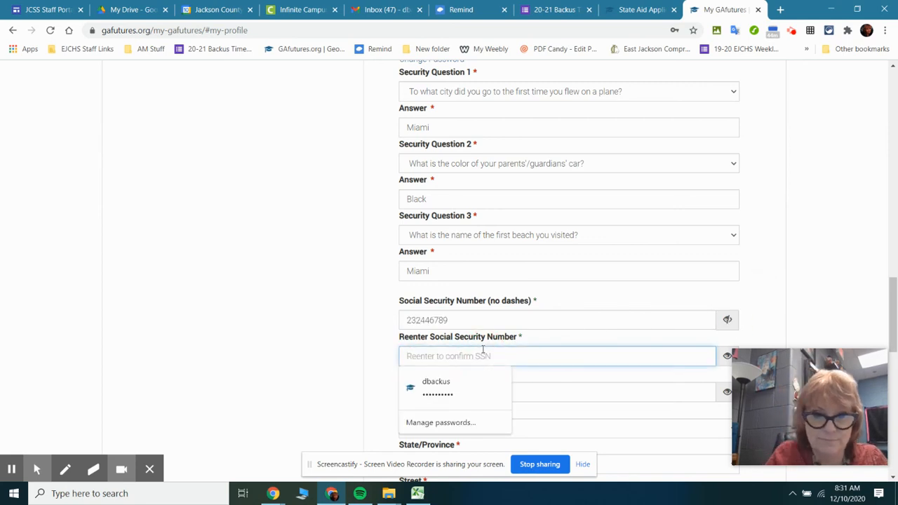
pyautogui.write('232')
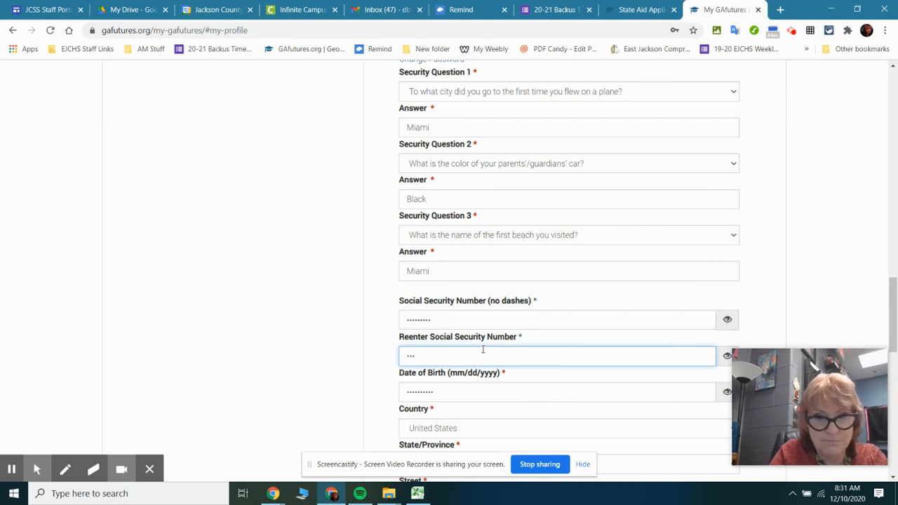
pyautogui.write('••')
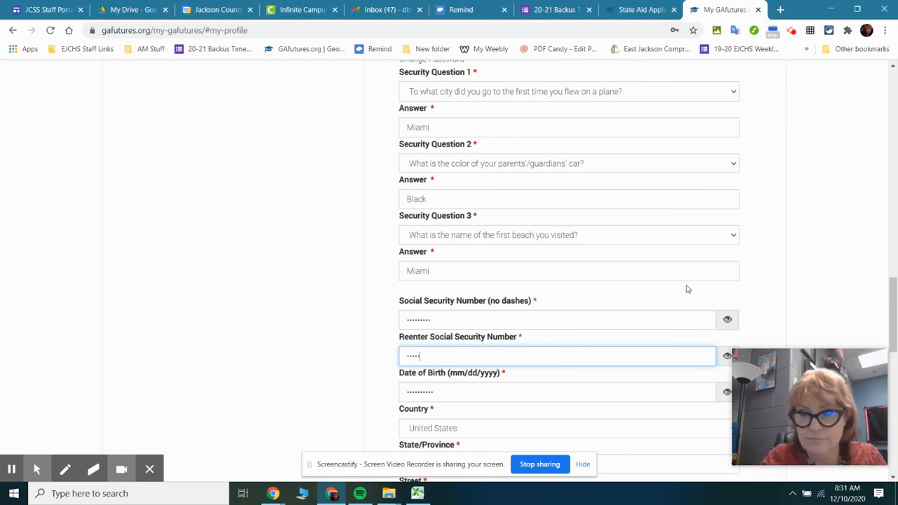
pyautogui.click(737, 325)
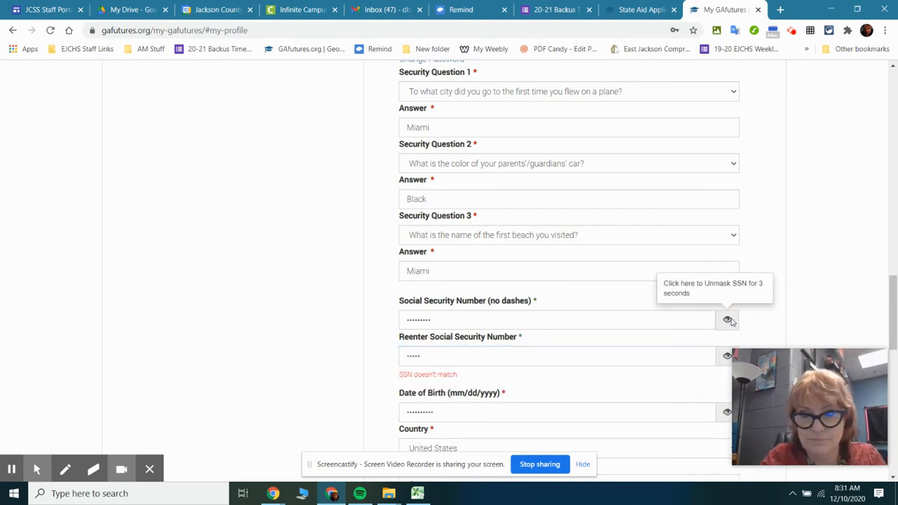
pyautogui.click(729, 320)
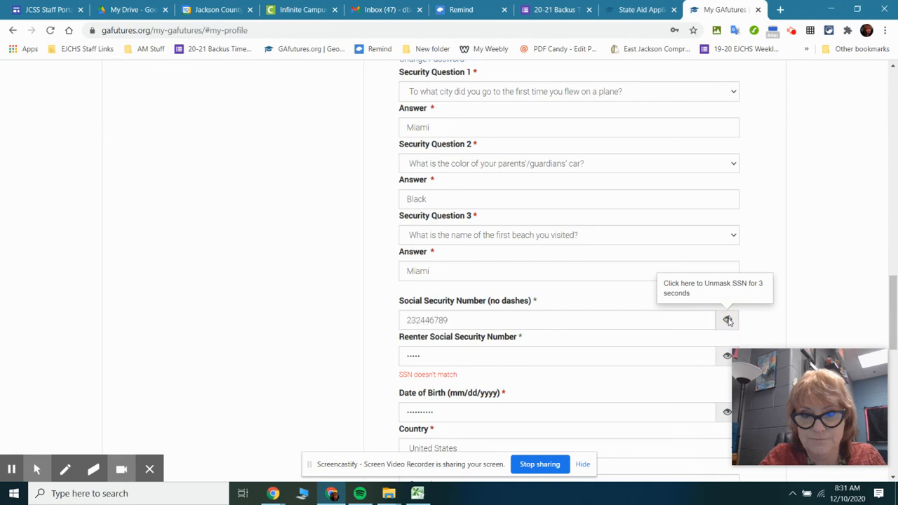
pyautogui.click(435, 359)
pyautogui.write('78')
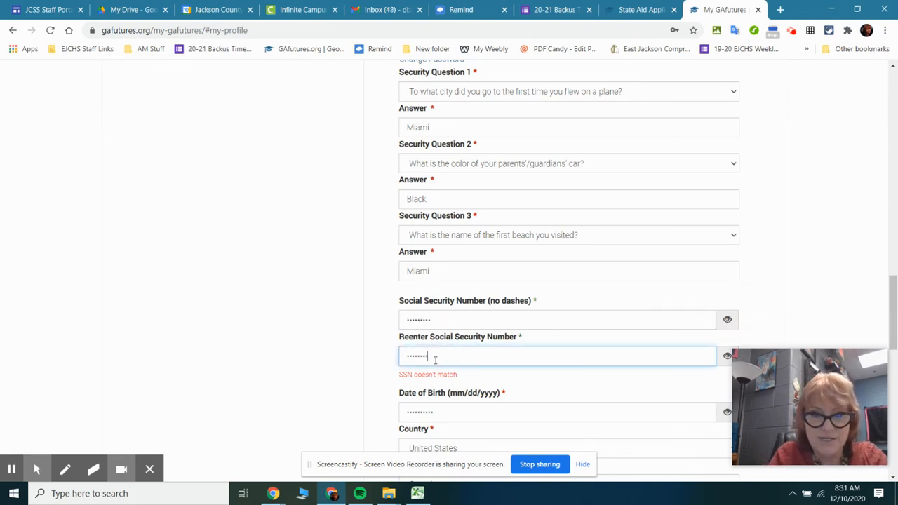
pyautogui.write('9')
# Accept the Terms of Use and Privacy Policy, save the profile, and dismiss the resulting message
pyautogui.scroll(-2, 461, 352)
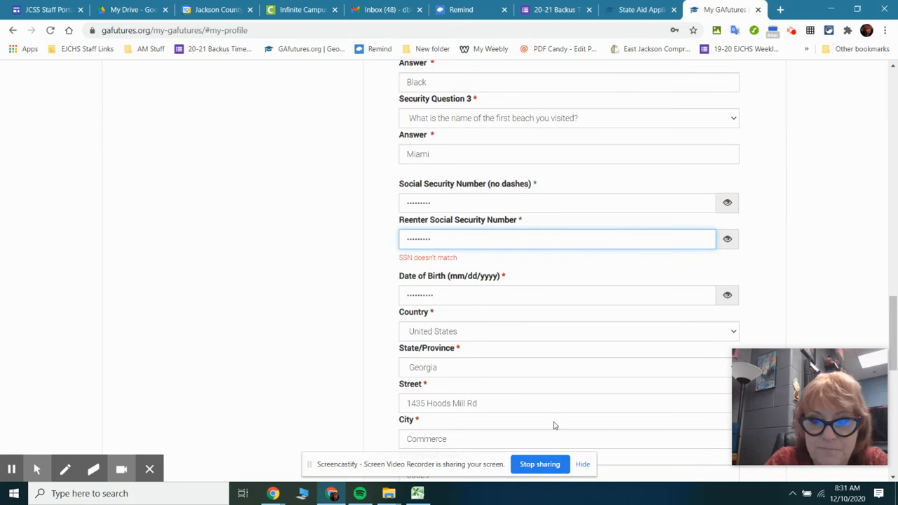
pyautogui.scroll(-5, 814, 245)
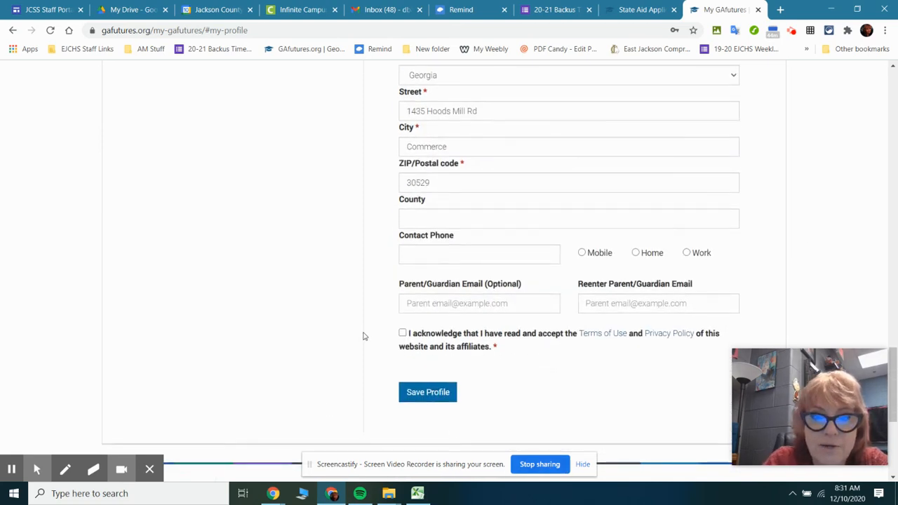
pyautogui.click(403, 333)
pyautogui.click(427, 395)
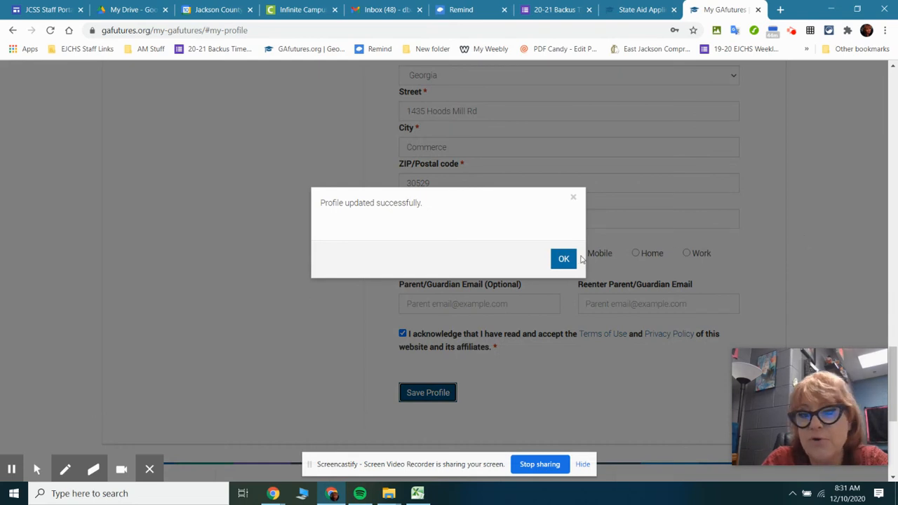
pyautogui.click(564, 259)
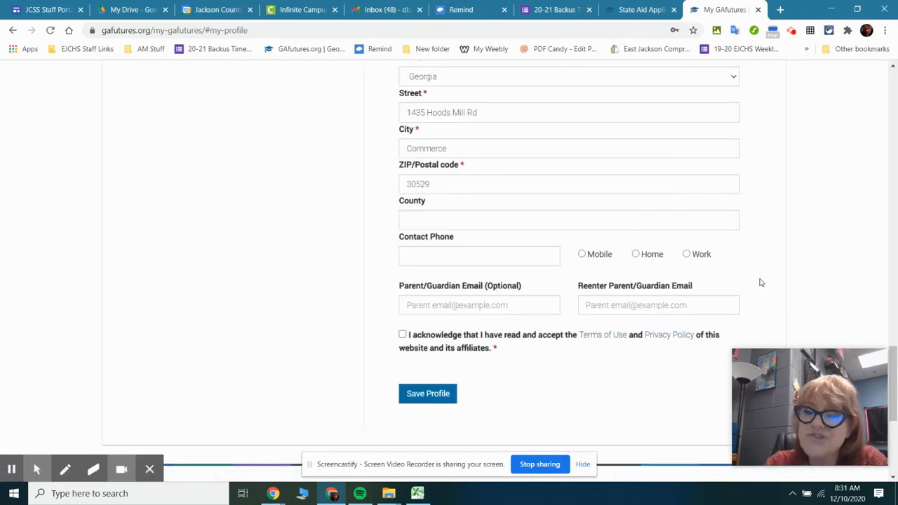
pyautogui.scroll(3, 837, 257)
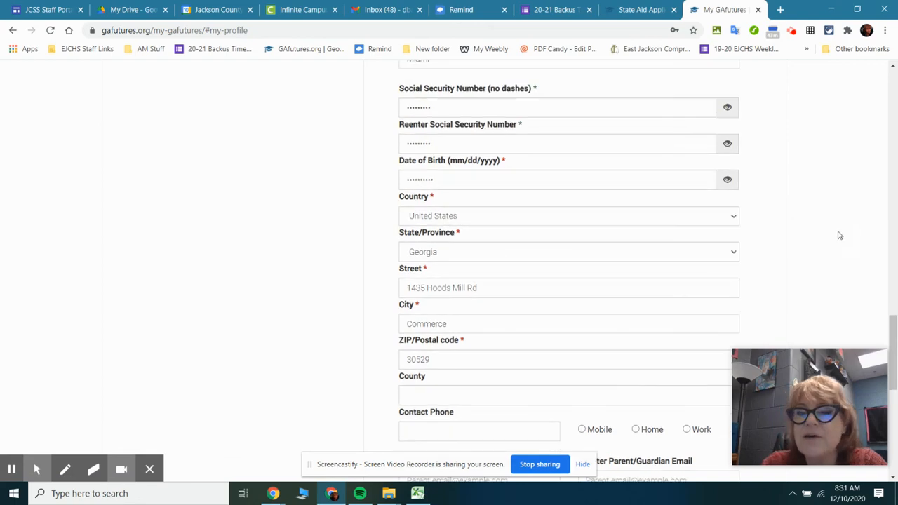
pyautogui.scroll(7, 837, 234)
pyautogui.scroll(4, 829, 238)
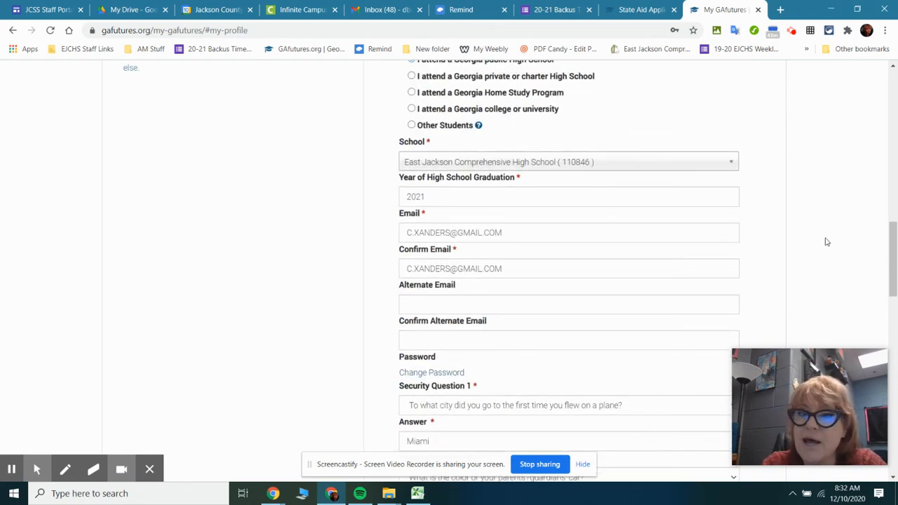
pyautogui.scroll(4, 827, 239)
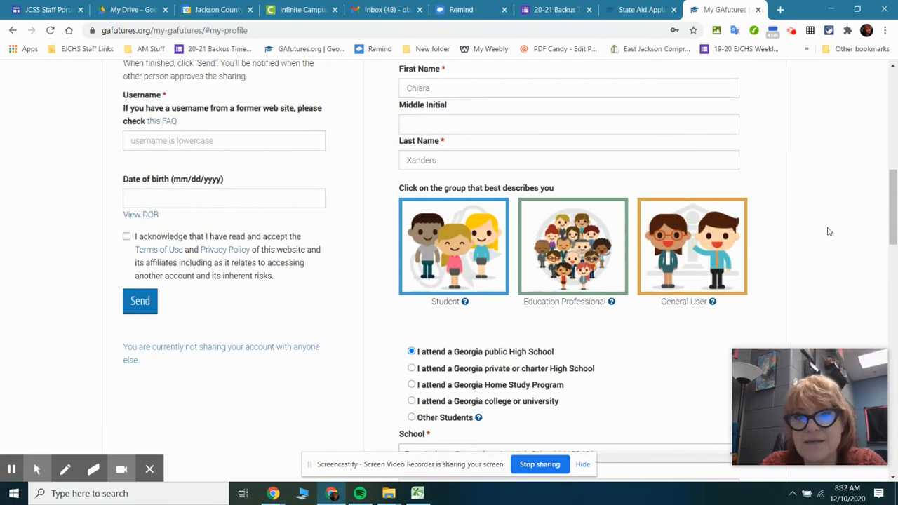
pyautogui.scroll(3, 814, 228)
pyautogui.scroll(4, 806, 222)
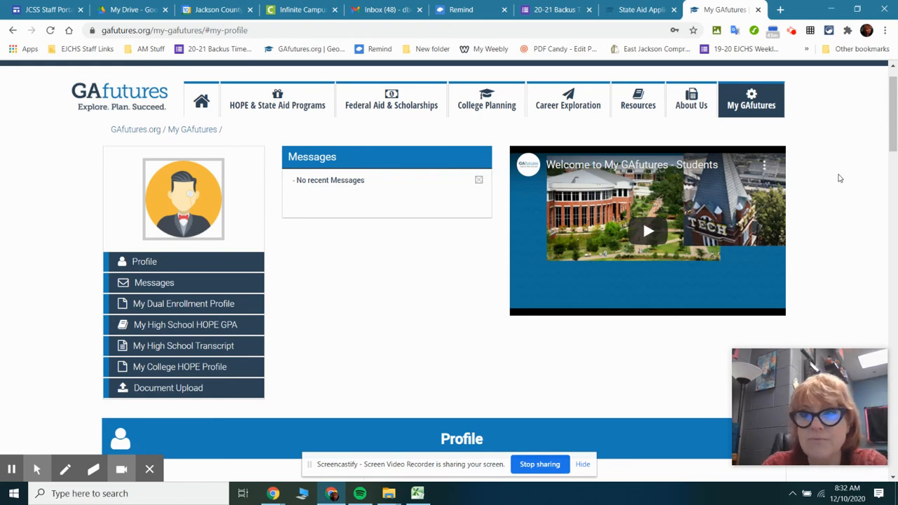
pyautogui.scroll(1, 837, 176)
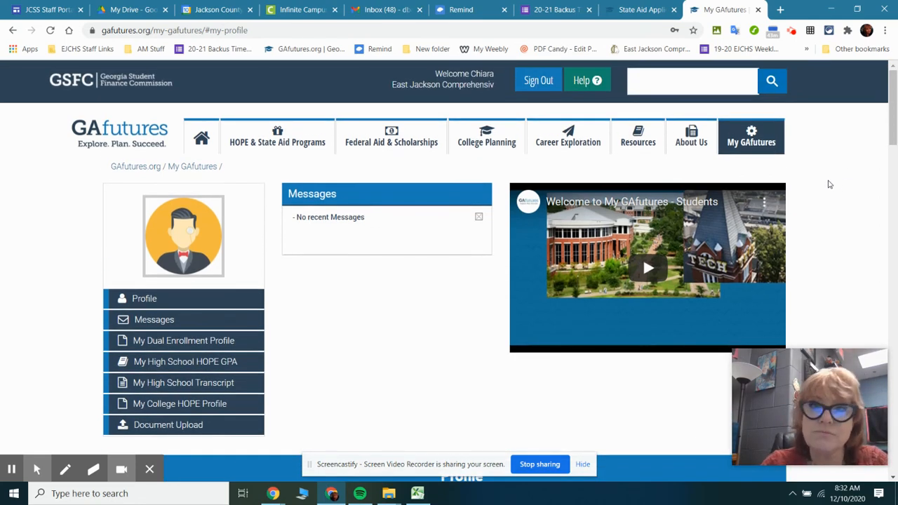